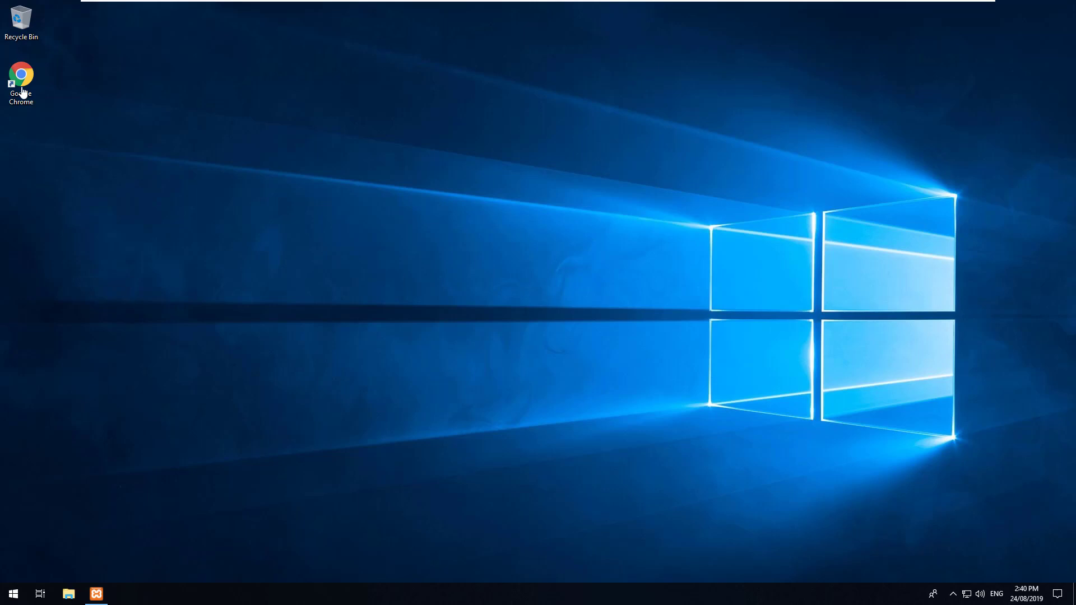
Step: Launch Chrome from the desktop and load the laravel.development welcome page
left_click(25, 80)
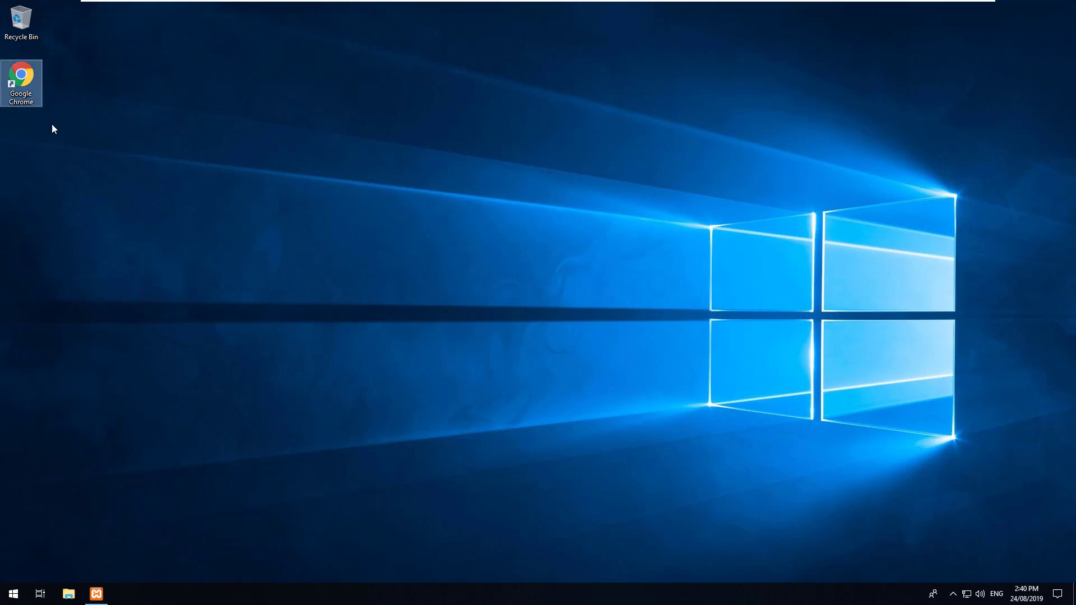
double_click(25, 79)
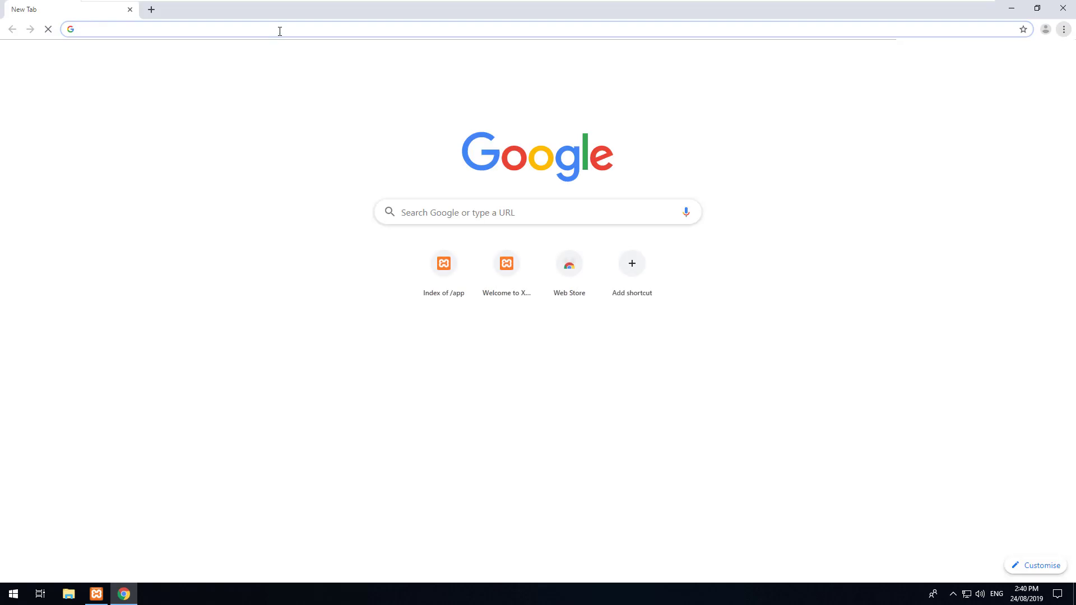
type("lar")
key("Return")
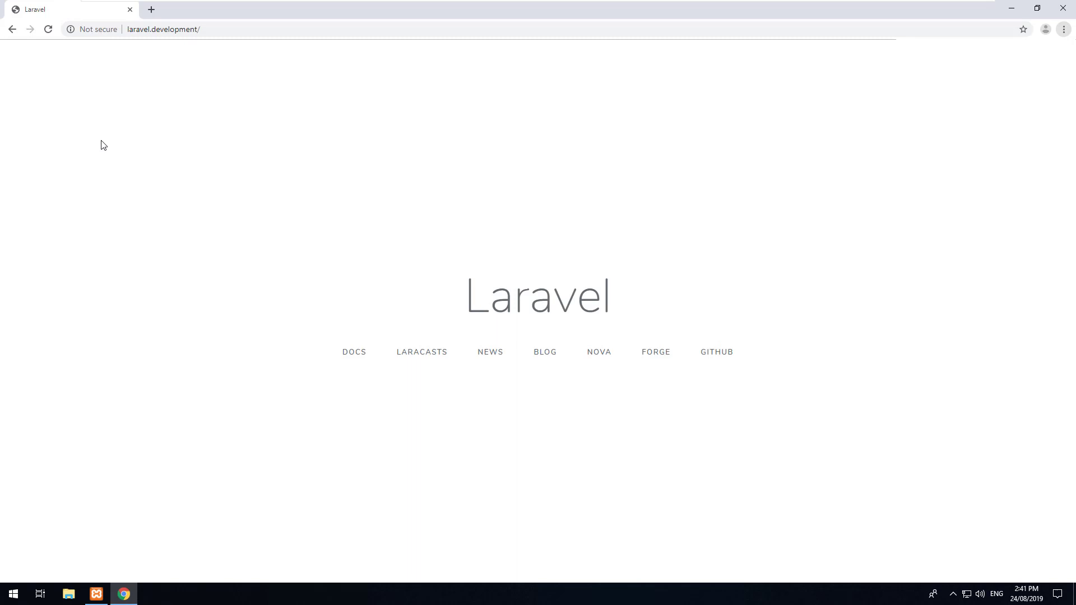
Step: Search 'sublime text' in a new tab, reach its Download page, and discard a Visual Studio Code tab
left_click(152, 9)
type("sublime text")
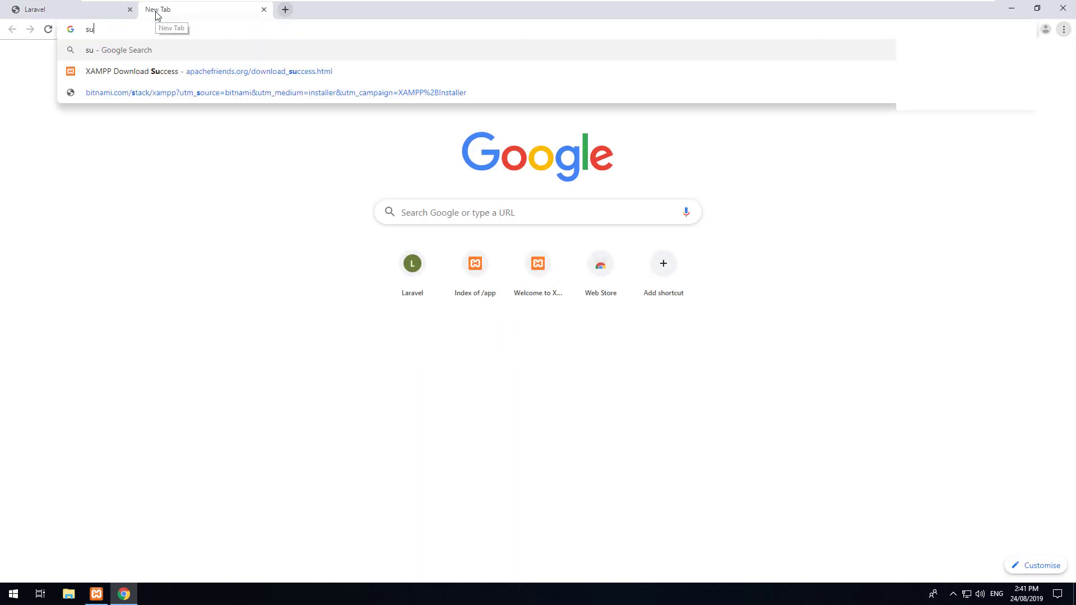
key("Return")
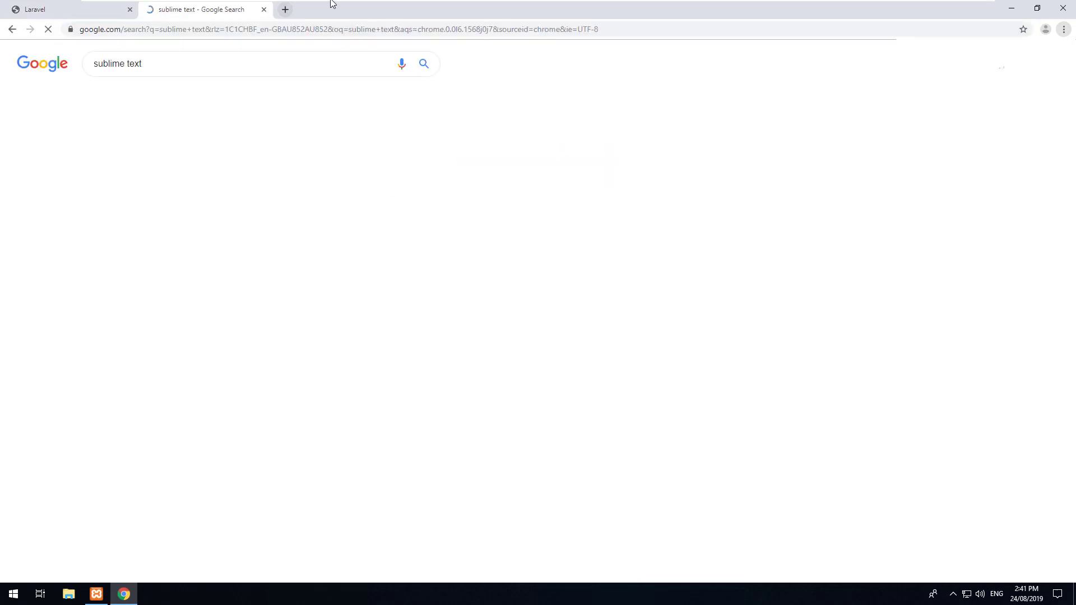
left_click(133, 204)
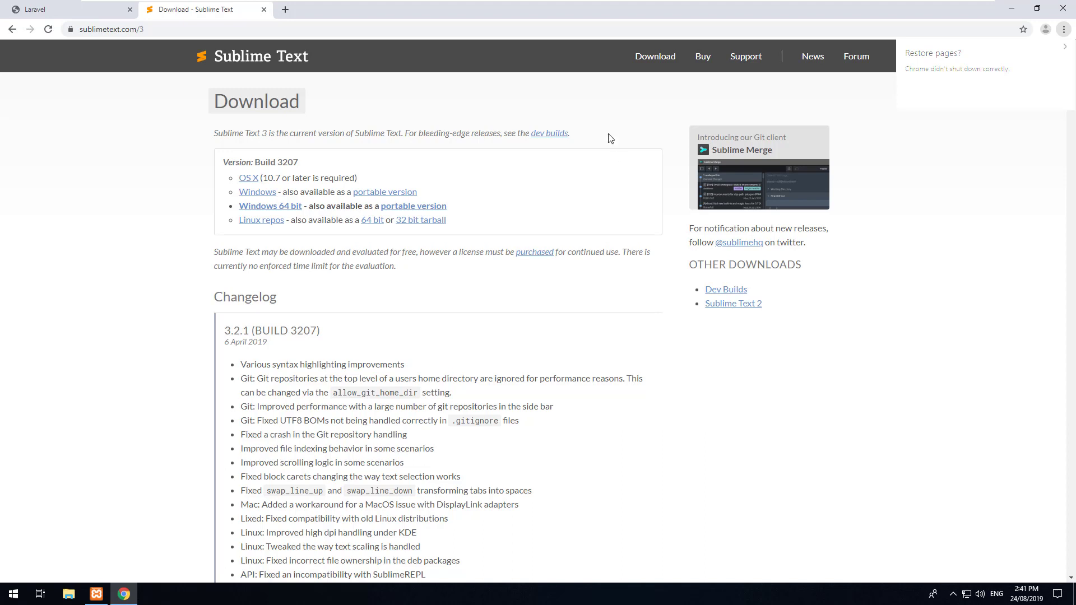
left_click(284, 9)
type("visual studio cod")
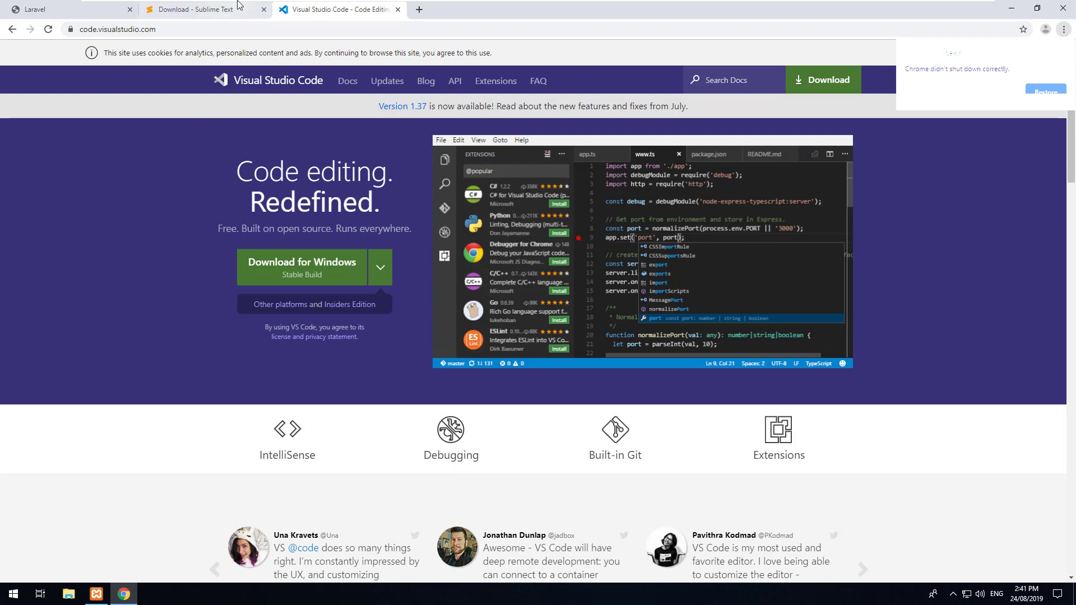
left_click(398, 9)
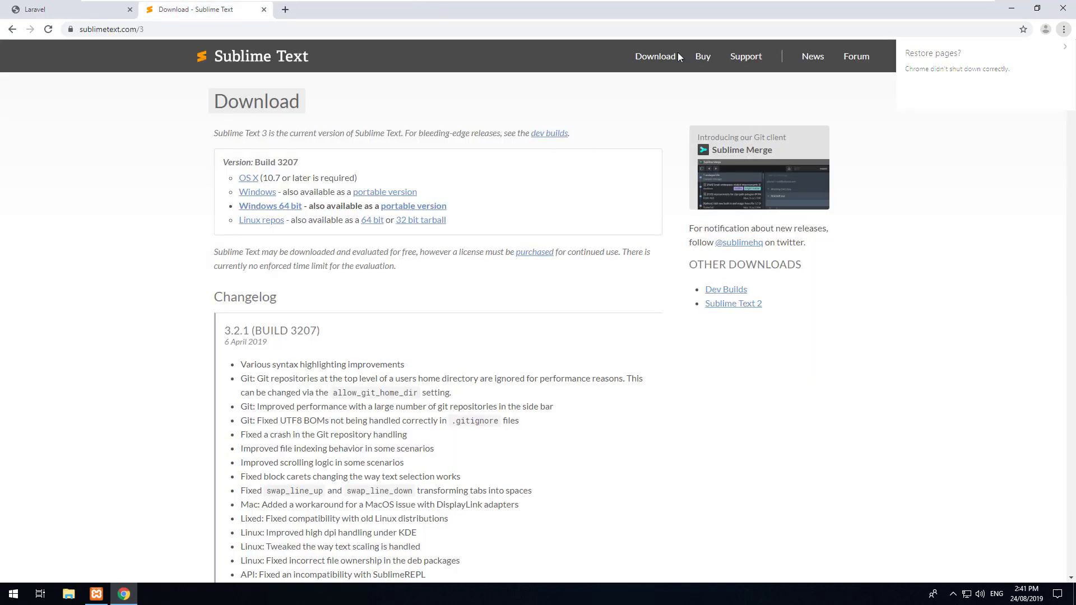
Step: Download the Windows 64-bit installer and install Sublime Text 3 to the default Program Files location
left_click(266, 207)
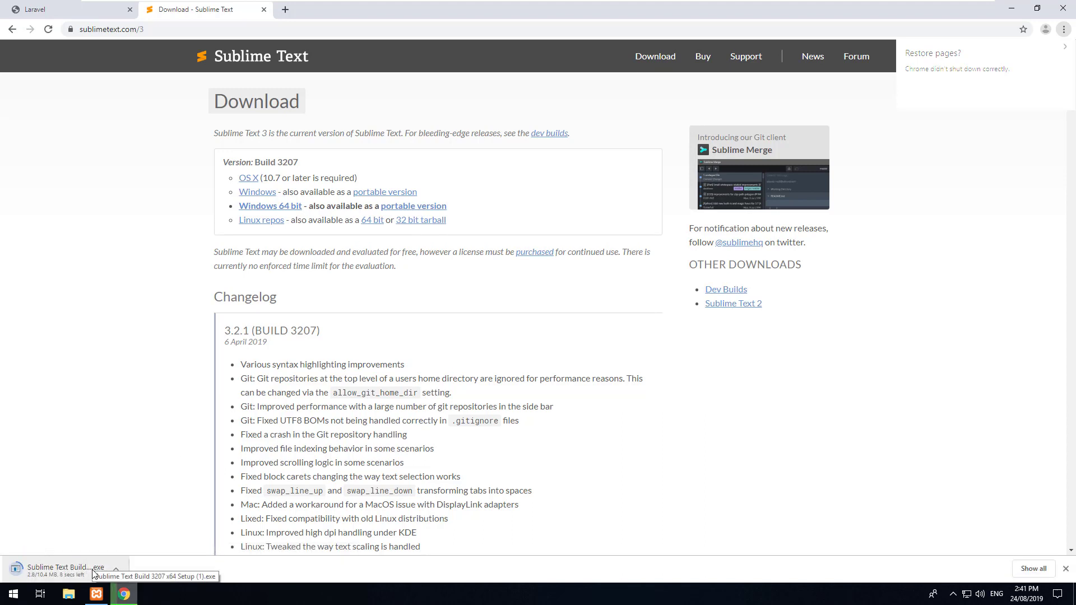
left_click(59, 569)
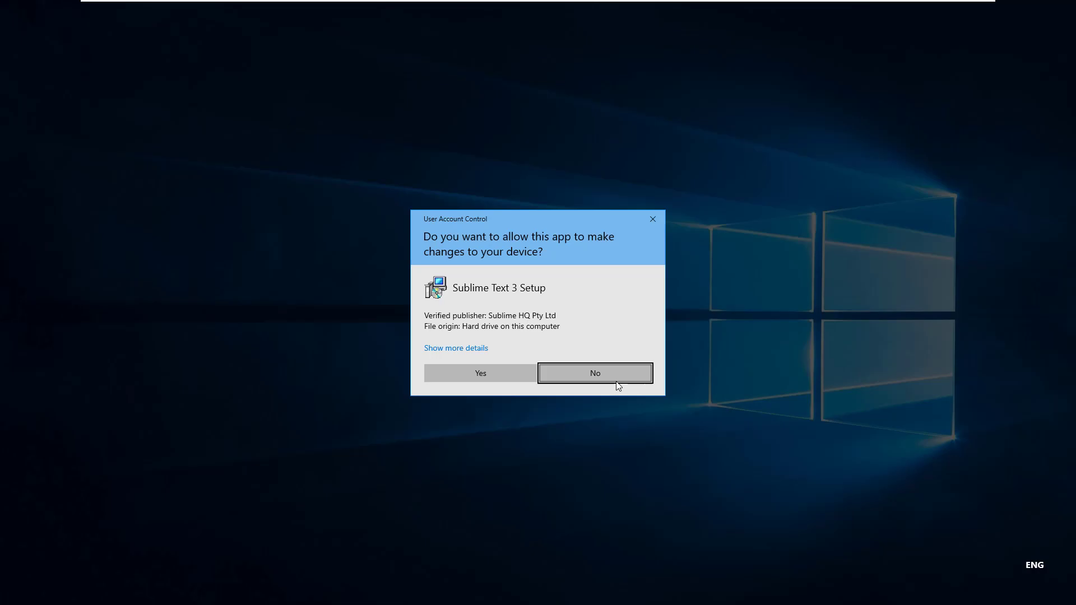
left_click(480, 372)
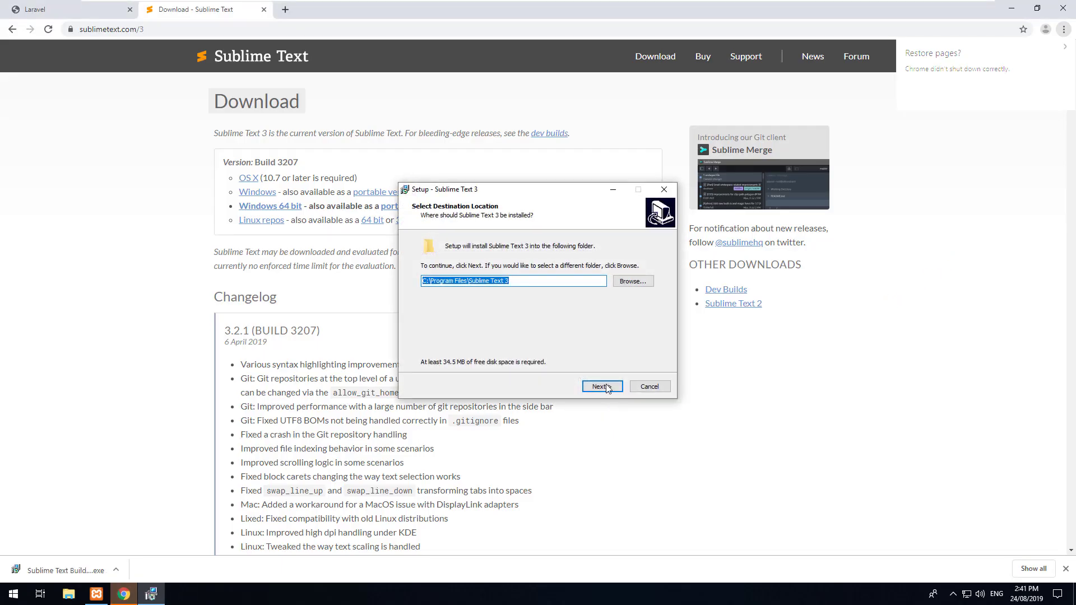
left_click(602, 386)
left_click(603, 387)
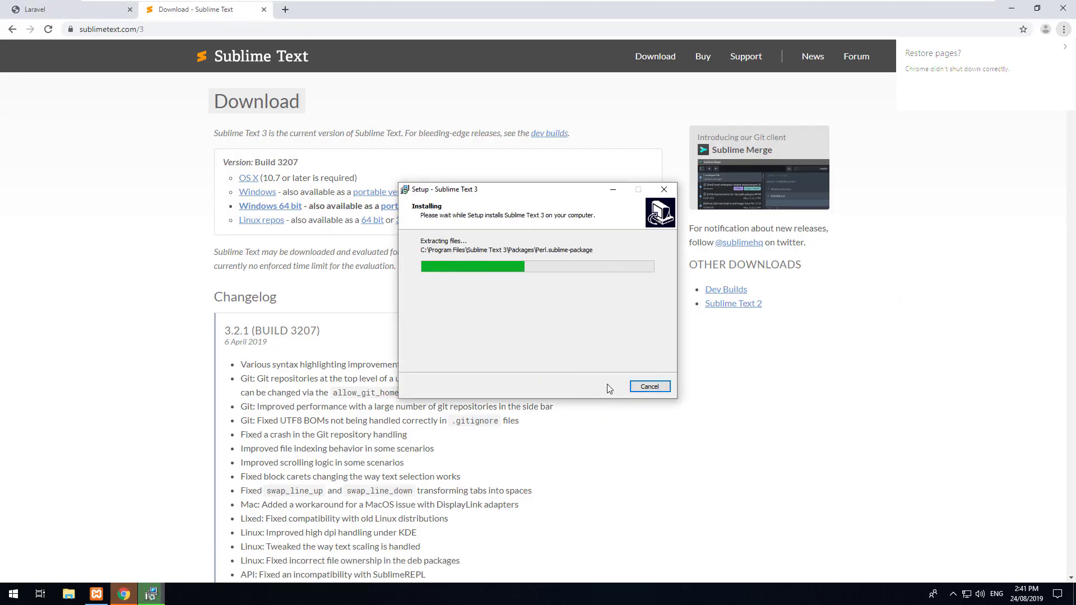
left_click(608, 388)
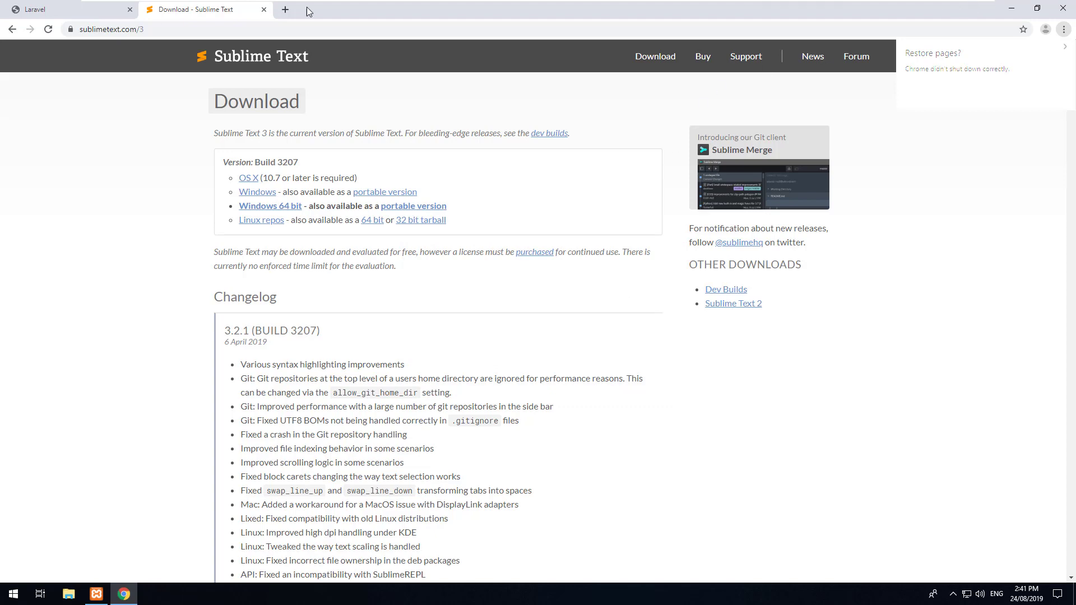
left_click(264, 9)
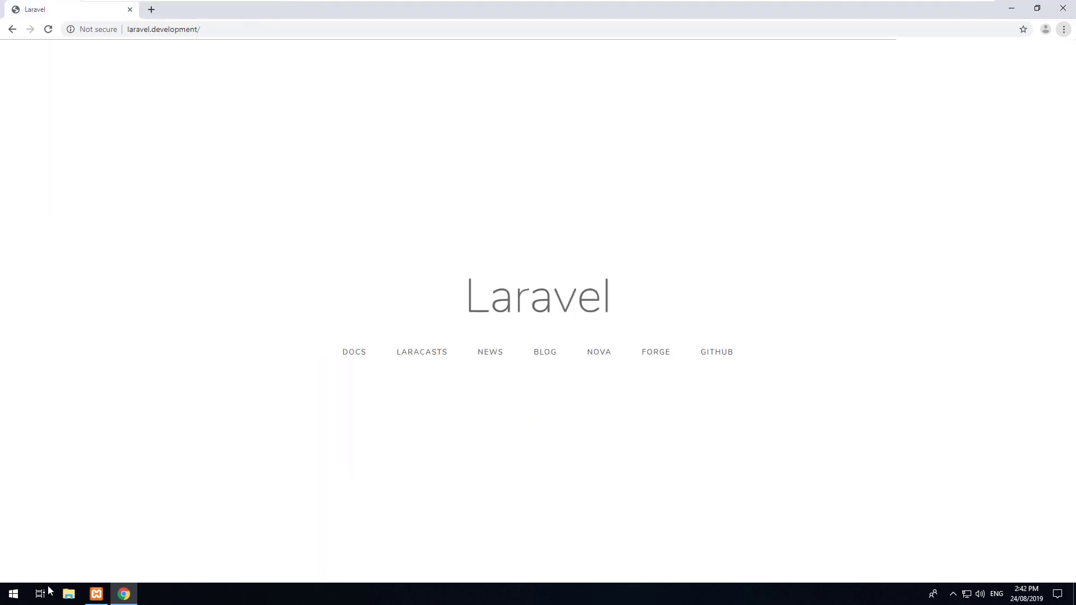
Step: Launch Sublime Text and open the C:\xampp\htdocs\app project folder
left_click(13, 594)
type("sublime")
key("Return")
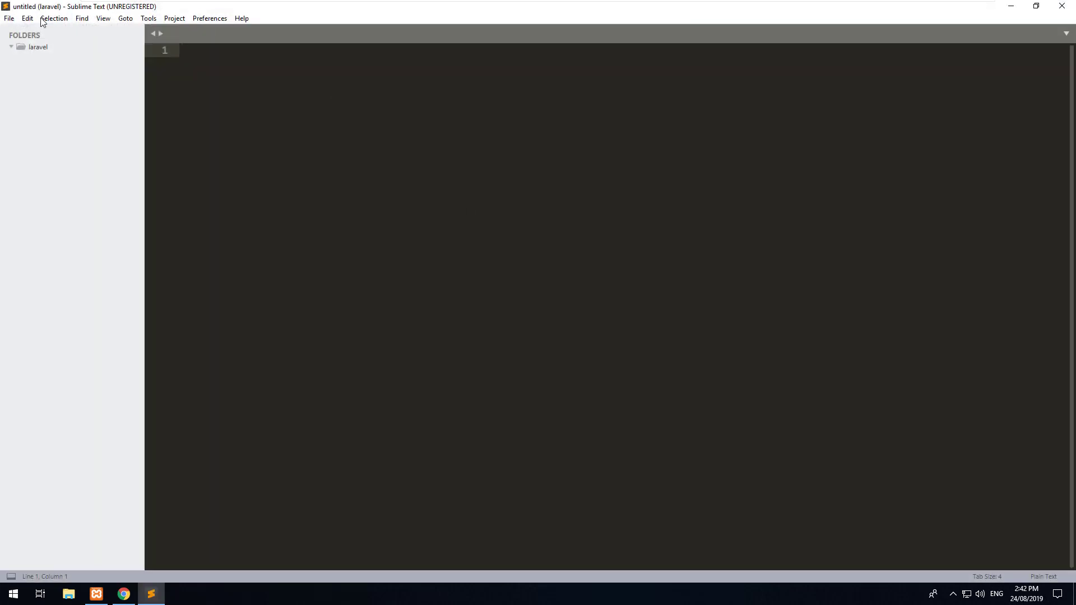
left_click(9, 18)
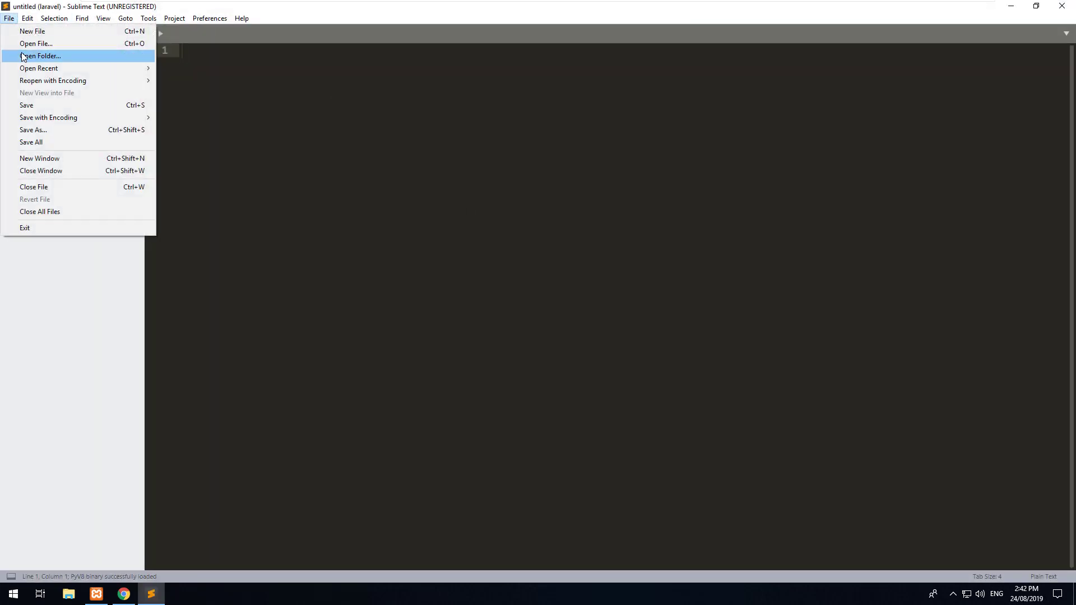
left_click(40, 56)
left_click(173, 52)
type("c:\\")
key("Return")
double_click(124, 154)
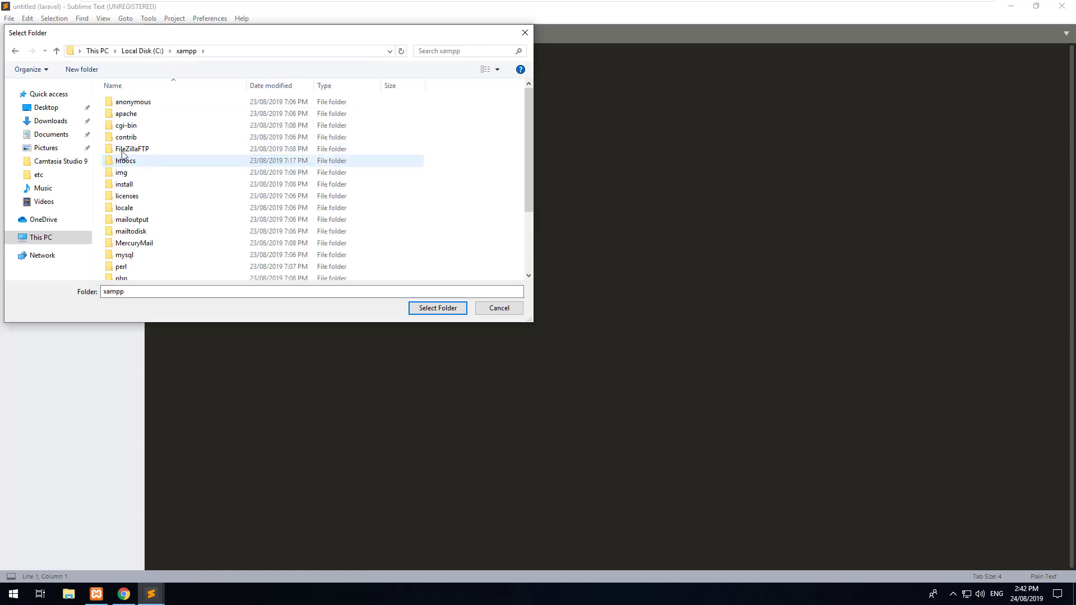
double_click(125, 160)
left_click(118, 102)
left_click(438, 308)
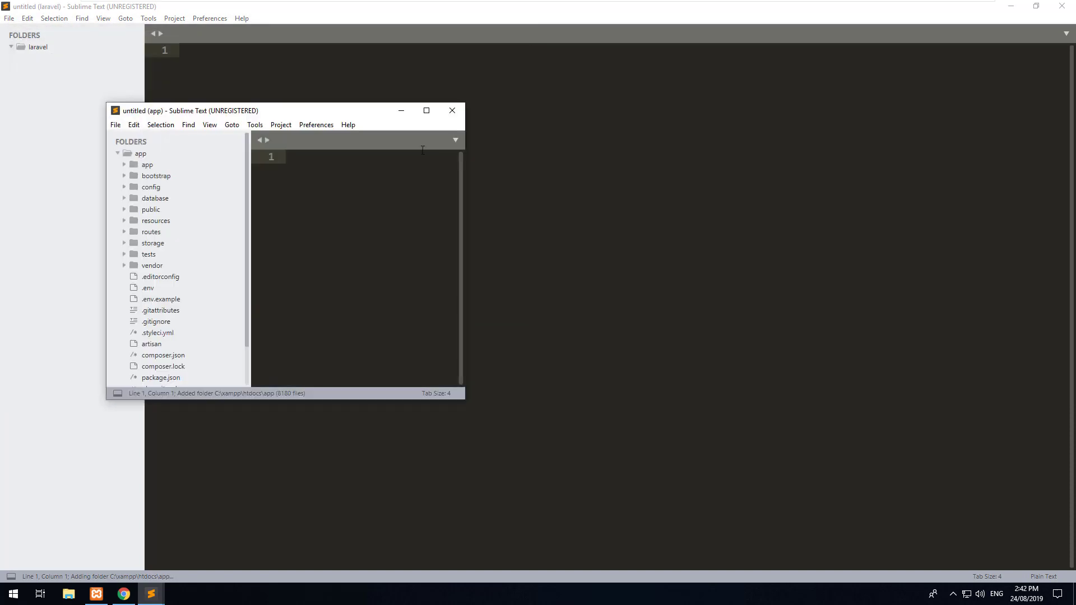
Step: Close the old laravel editor window and maximize the app project window
left_click_drag(1065, 5, 1066, 12)
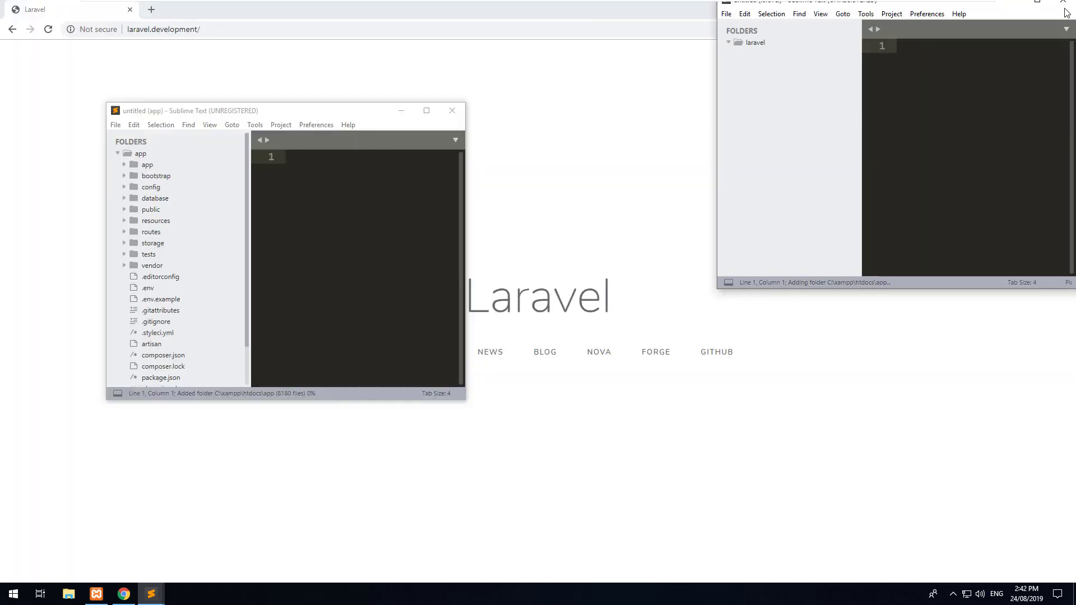
left_click(1063, 4)
left_click(426, 110)
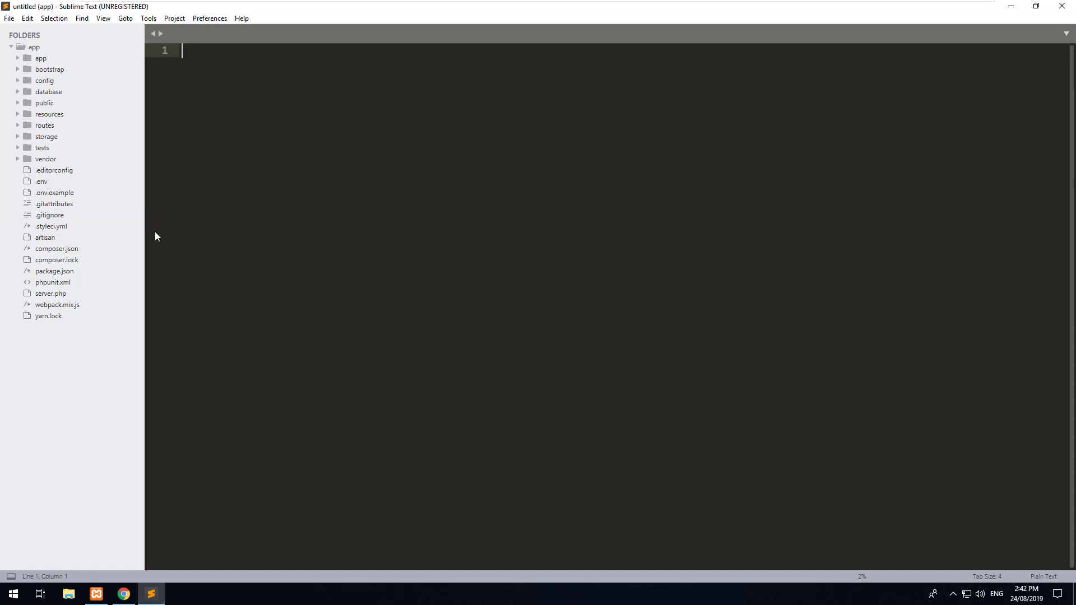
Step: Start MySQL in the XAMPP Control Panel and return to the Laravel site in Chrome
left_click(96, 594)
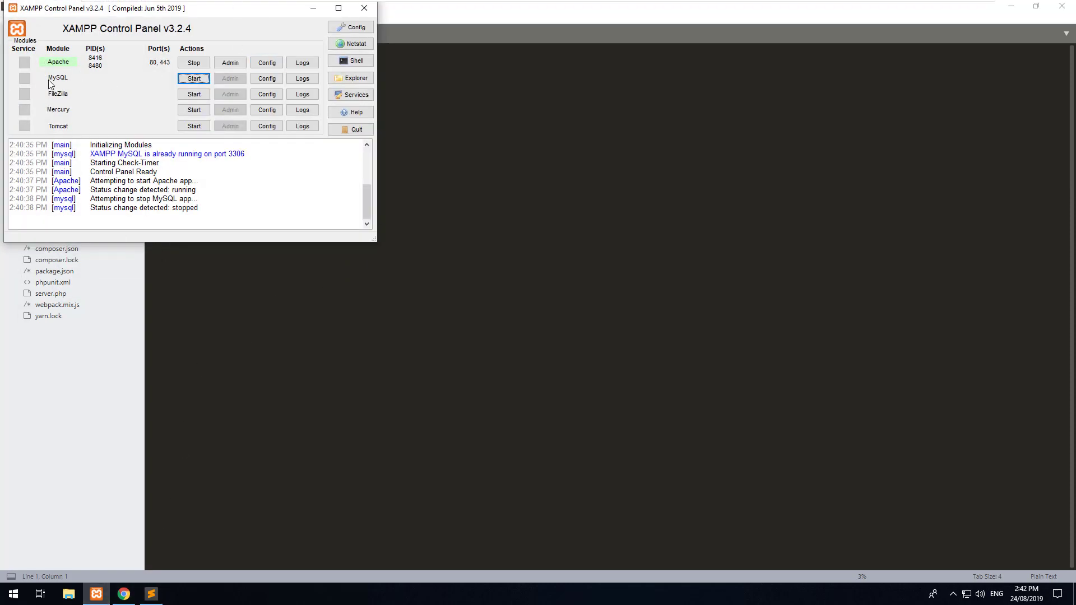
left_click(202, 80)
left_click(151, 595)
left_click(125, 595)
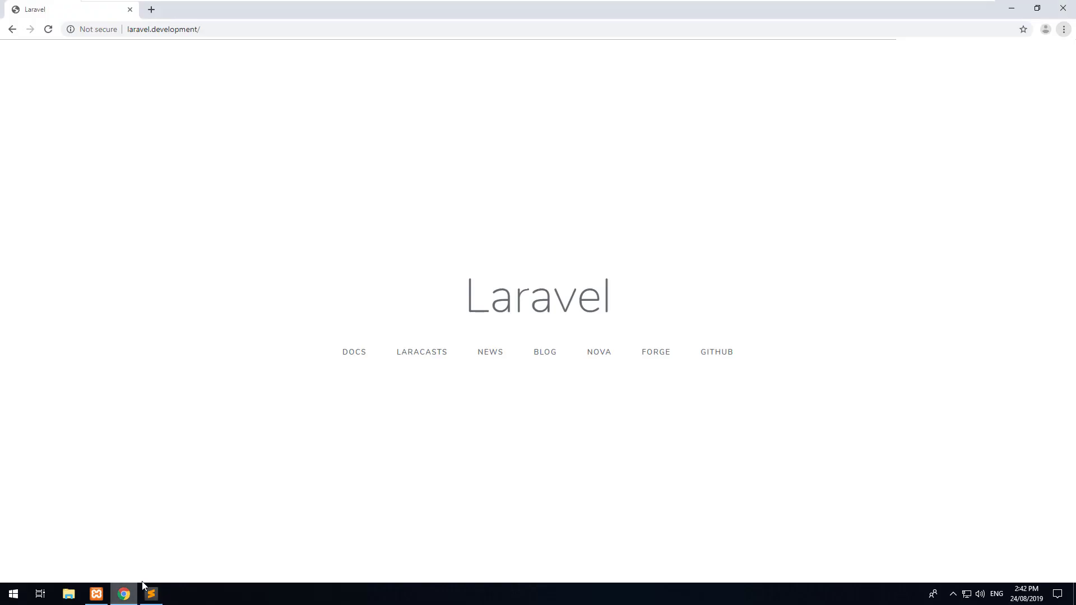
Step: Load phpMyAdmin in a new tab, create an empty database named app, and close the tab
left_click(149, 9)
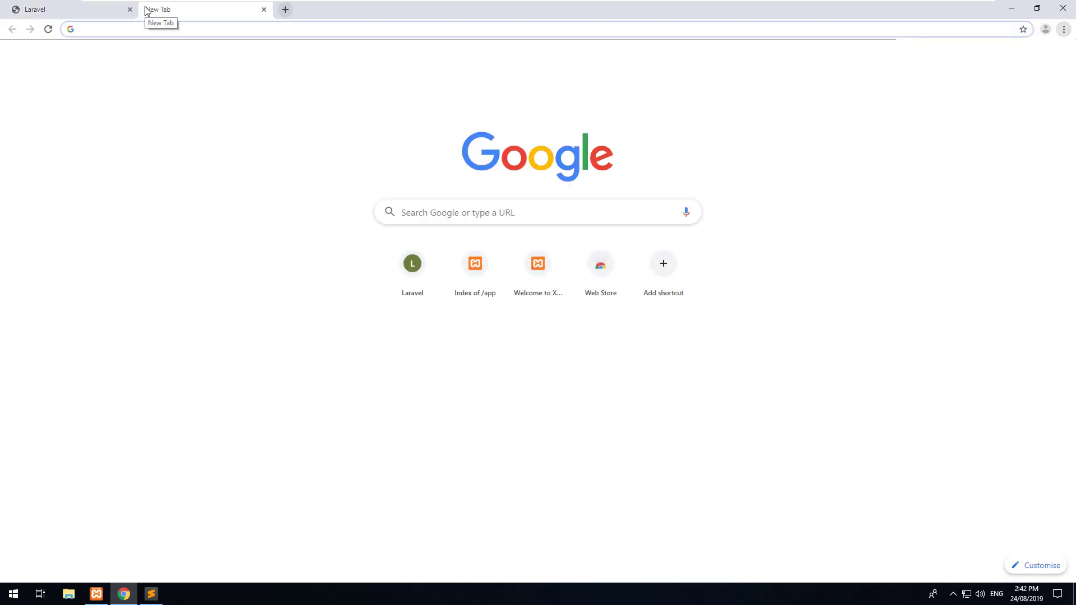
type("localhost/")
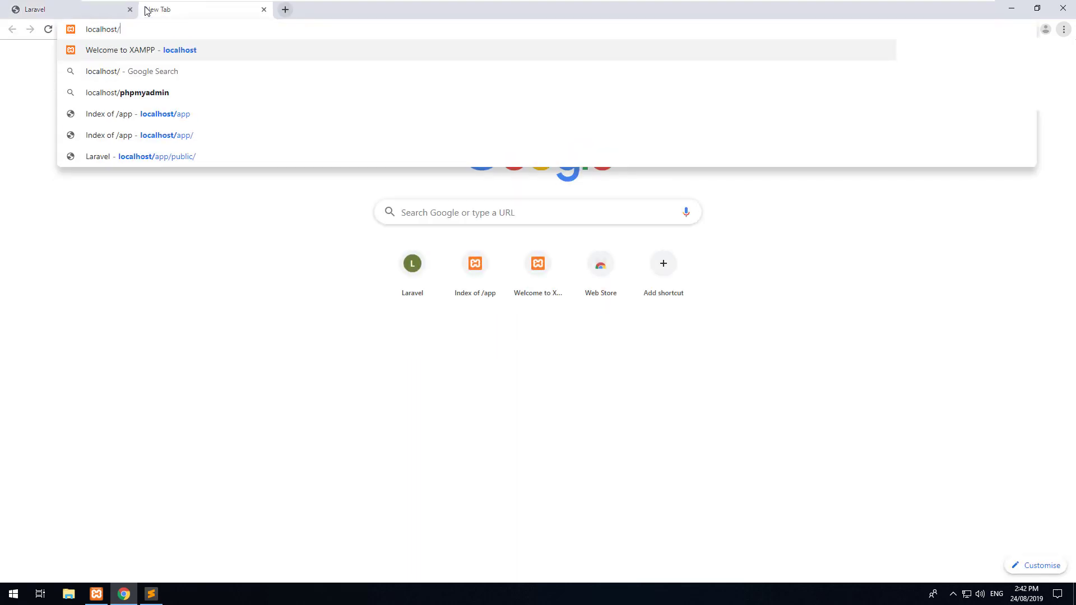
type("phpmyadmin")
key("Return")
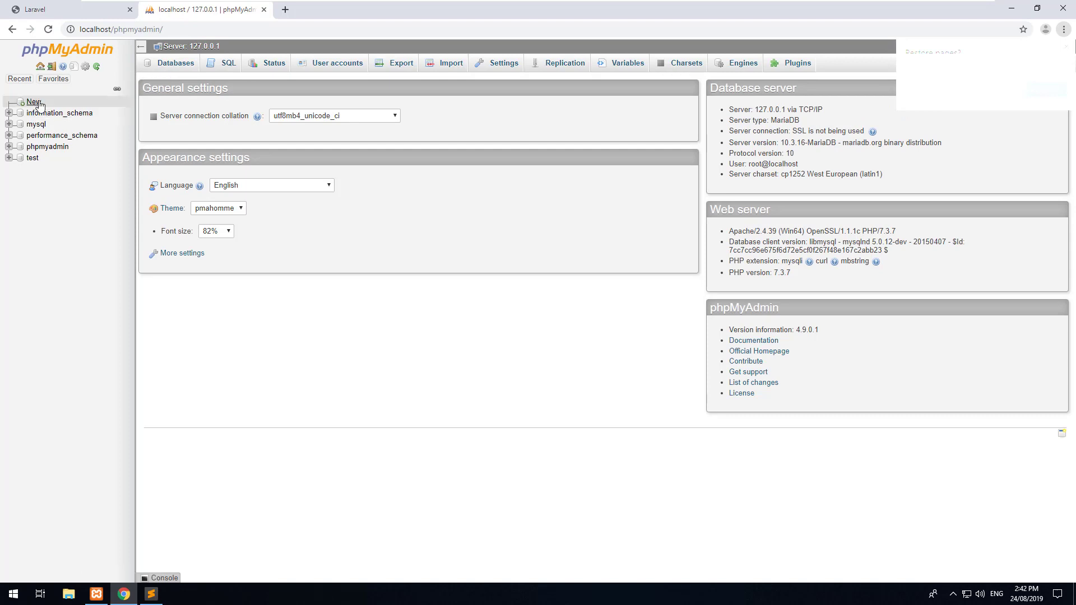
left_click(37, 104)
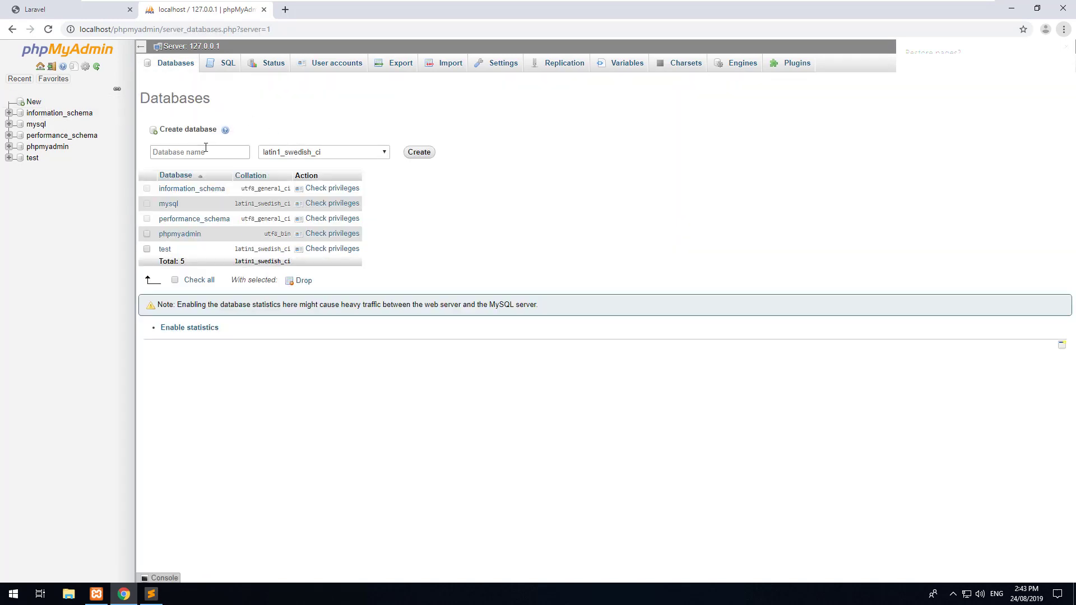
type("app")
left_click(419, 153)
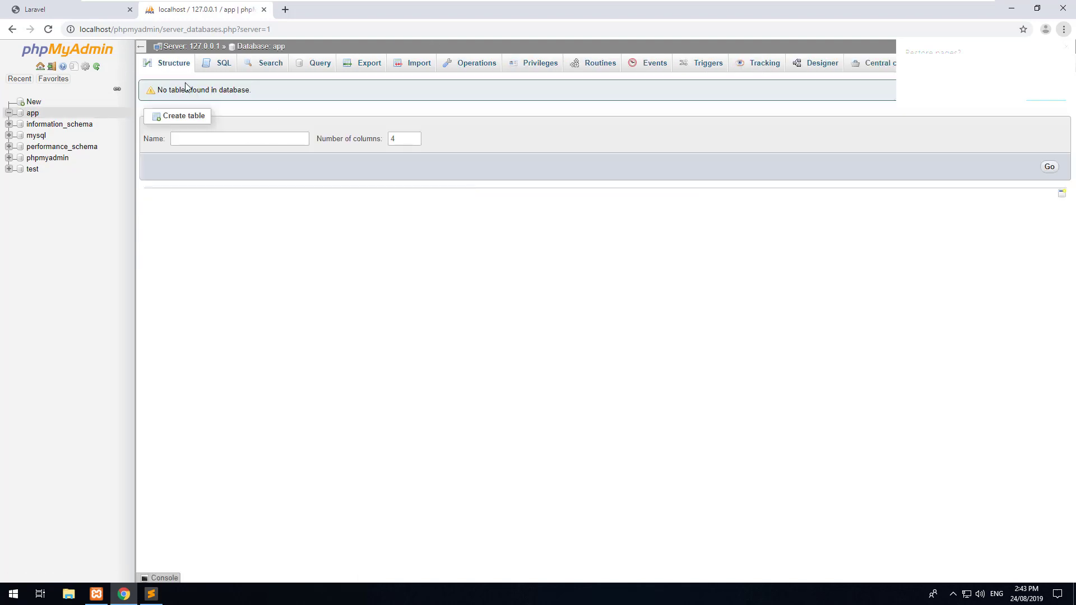
left_click(263, 10)
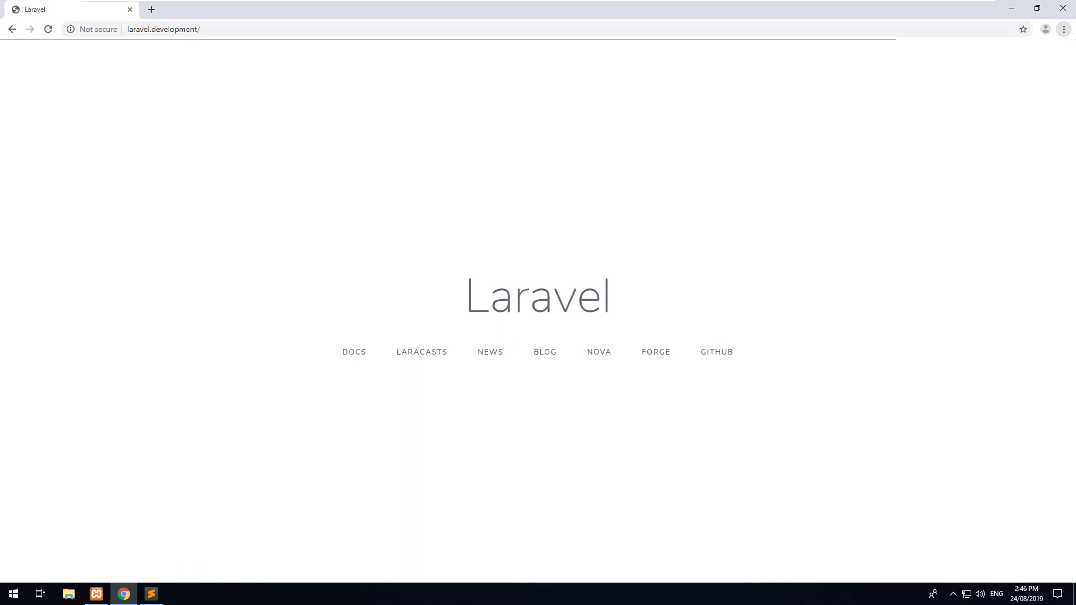
Step: Switch to Sublime Text and open the project's .env file from the sidebar
left_click(151, 594)
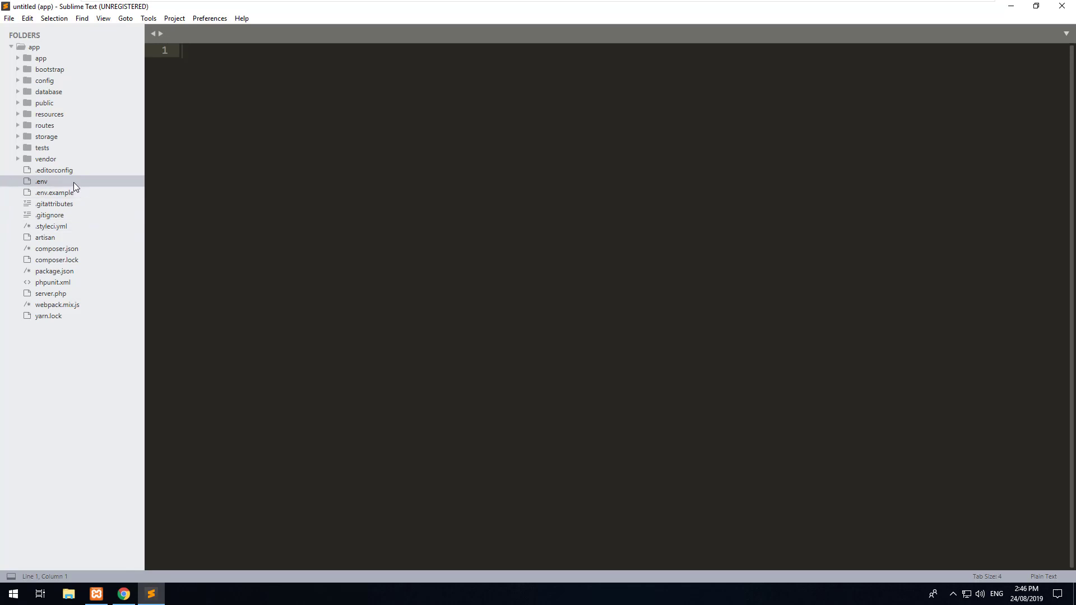
left_click(41, 183)
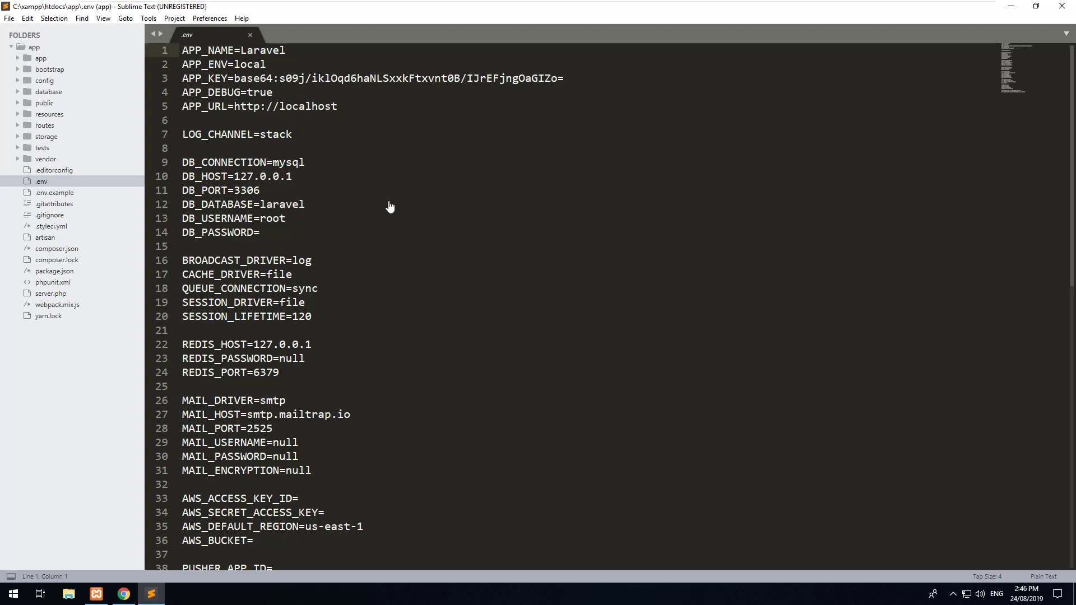
scroll(371, 213, "down", 2)
scroll(371, 211, "down", 1)
scroll(371, 212, "up", 3)
scroll(371, 213, "down", 3)
scroll(371, 212, "up", 1)
scroll(371, 213, "up", 2)
scroll(300, 217, "down", 1)
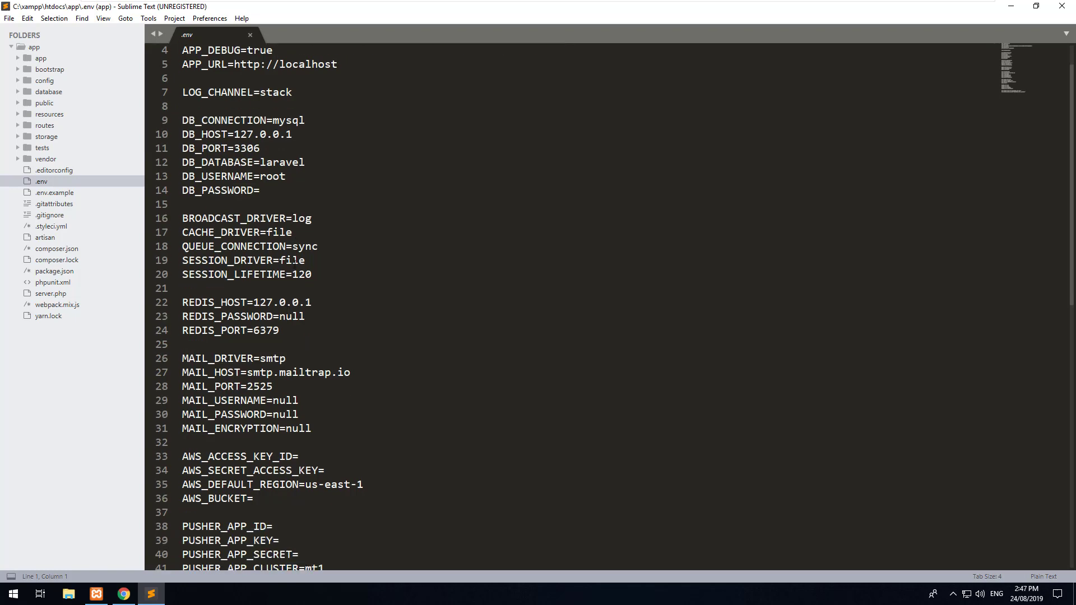
Step: Review the MAIL settings block in .env, including the smtp.mailtrap.io host
left_click_drag(351, 373, 247, 372)
left_click(385, 386)
left_click_drag(351, 372, 247, 373)
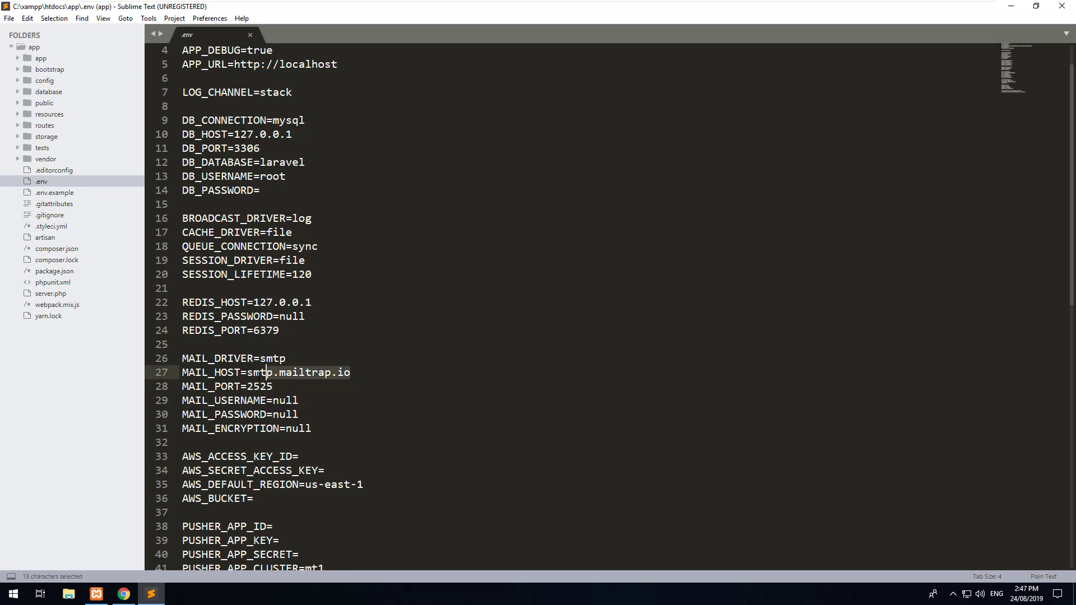
left_click(252, 375)
scroll(301, 197, "up", 1)
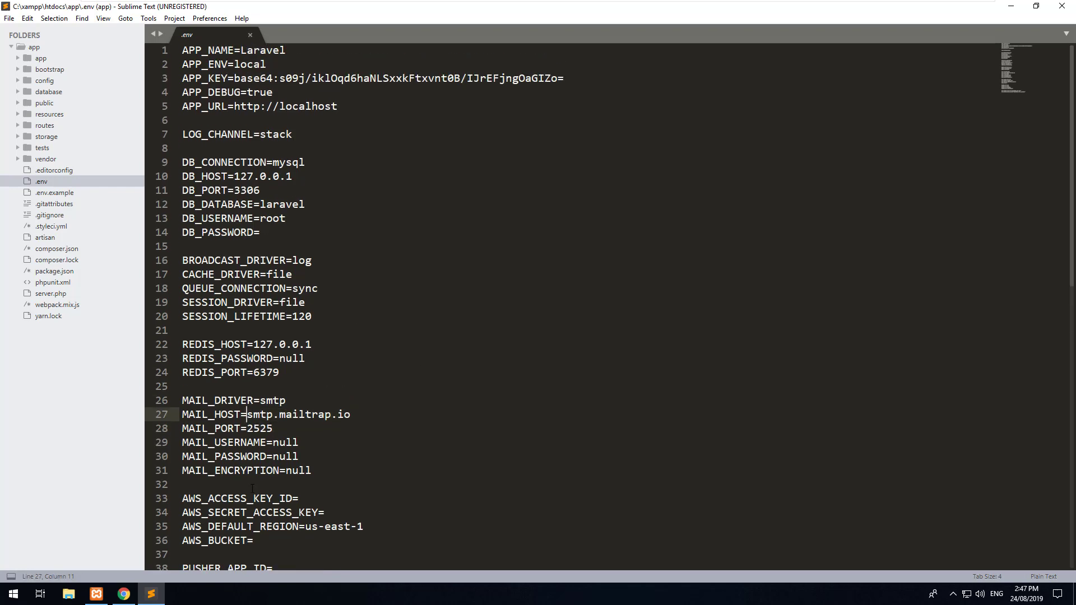
left_click_drag(182, 162, 278, 232)
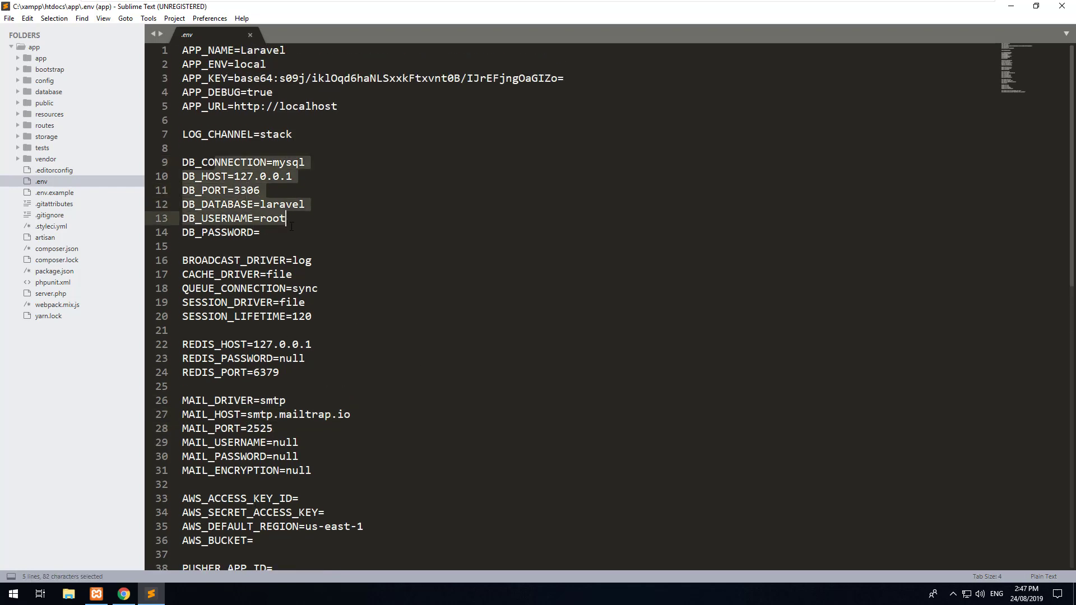
left_click(333, 232)
scroll(334, 232, "down", 3)
left_click_drag(182, 274, 336, 344)
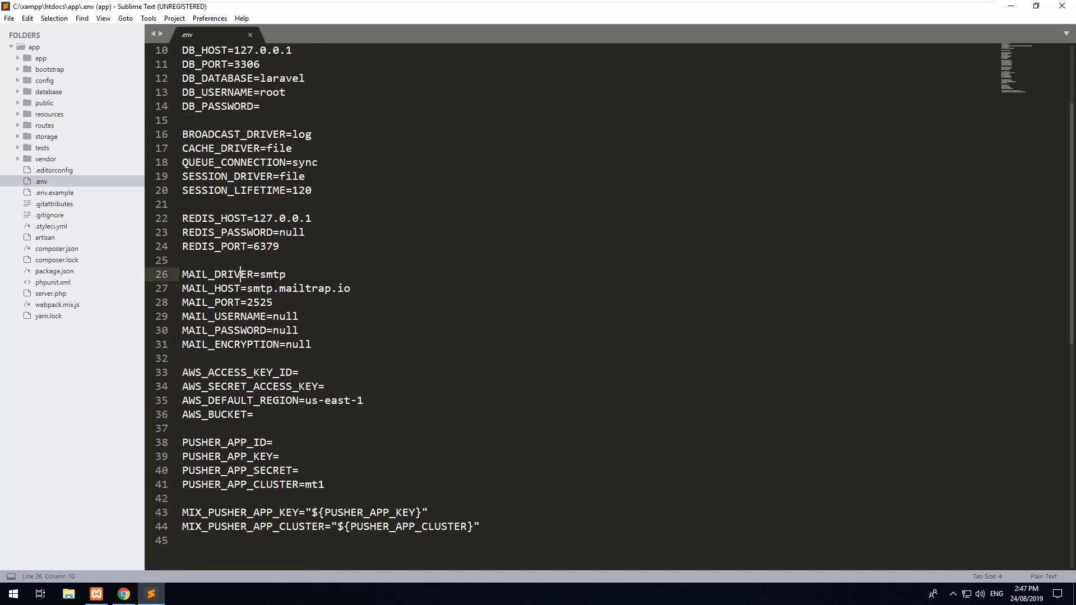
left_click(339, 344)
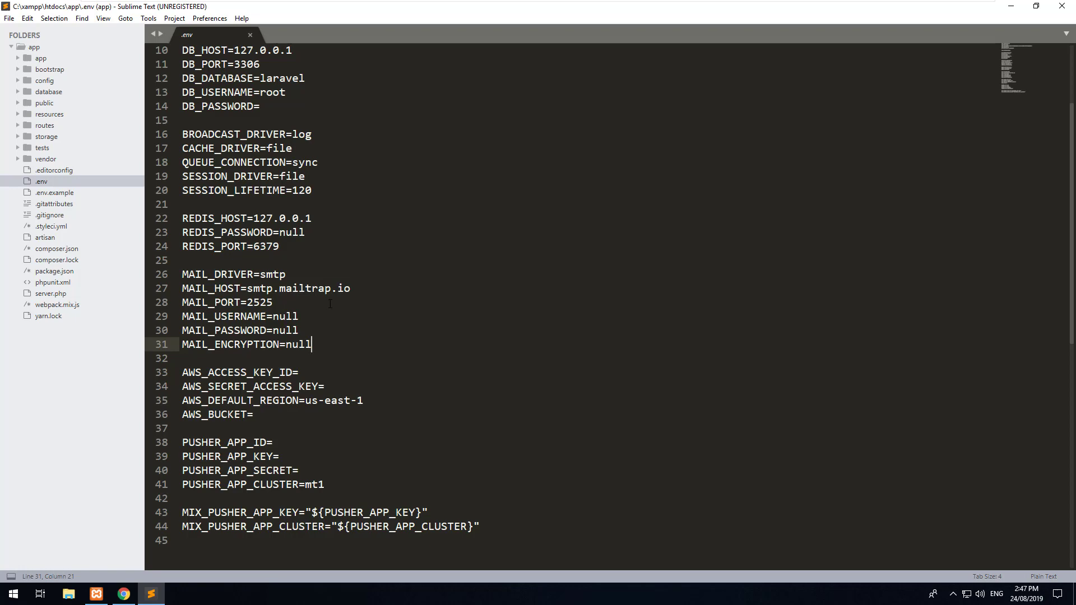
scroll(330, 303, "up", 3)
scroll(320, 253, "up", 2)
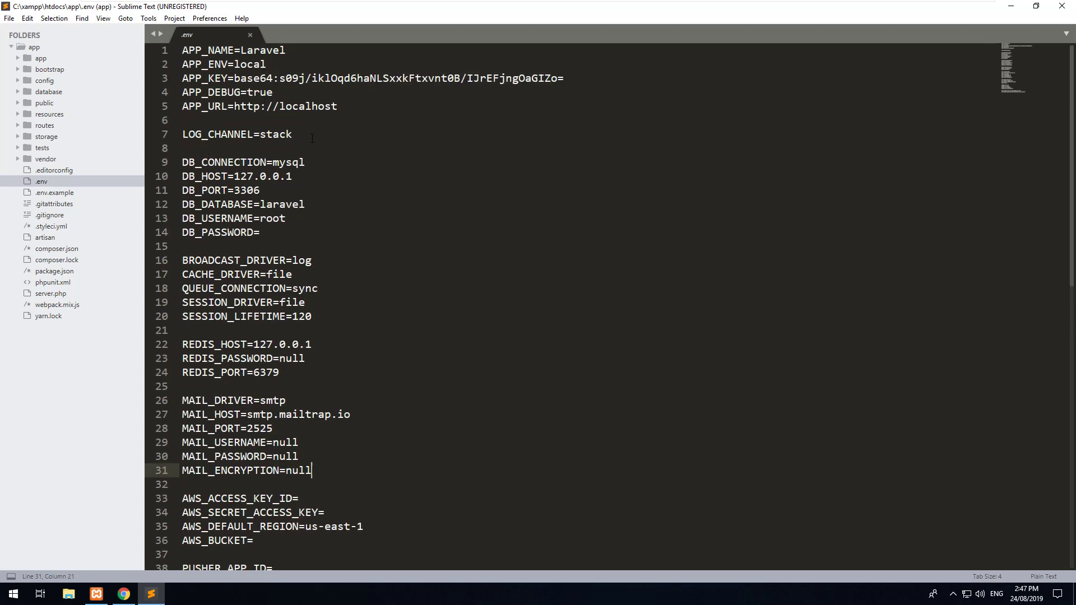
Step: Review DB_HOST 127.0.0.1 and port 3306, change DB_DATABASE from laravel to app, keeping root with empty password
left_click_drag(184, 162, 263, 233)
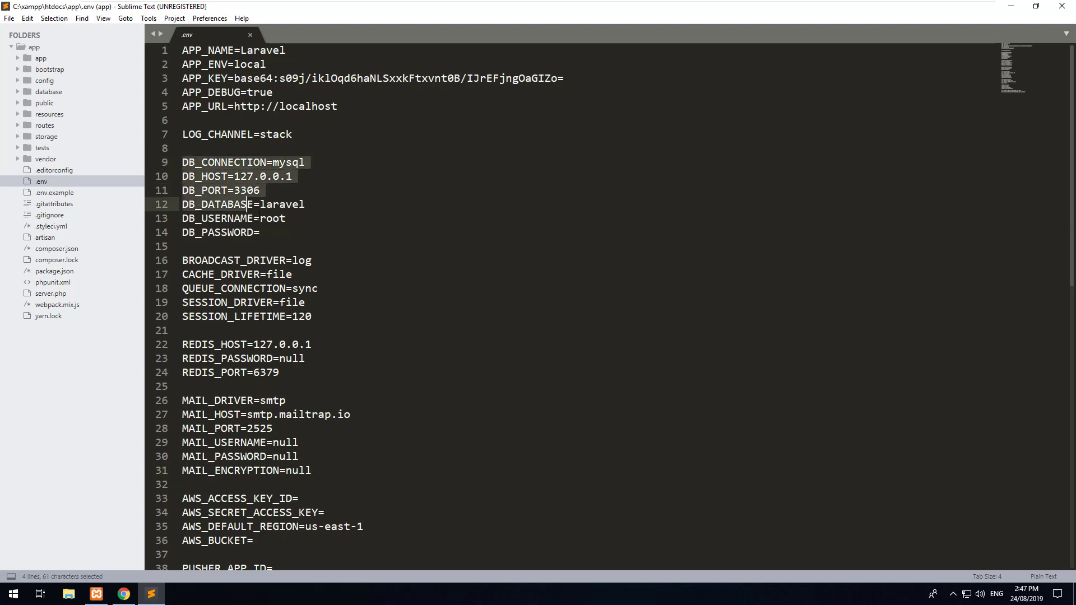
left_click(267, 234)
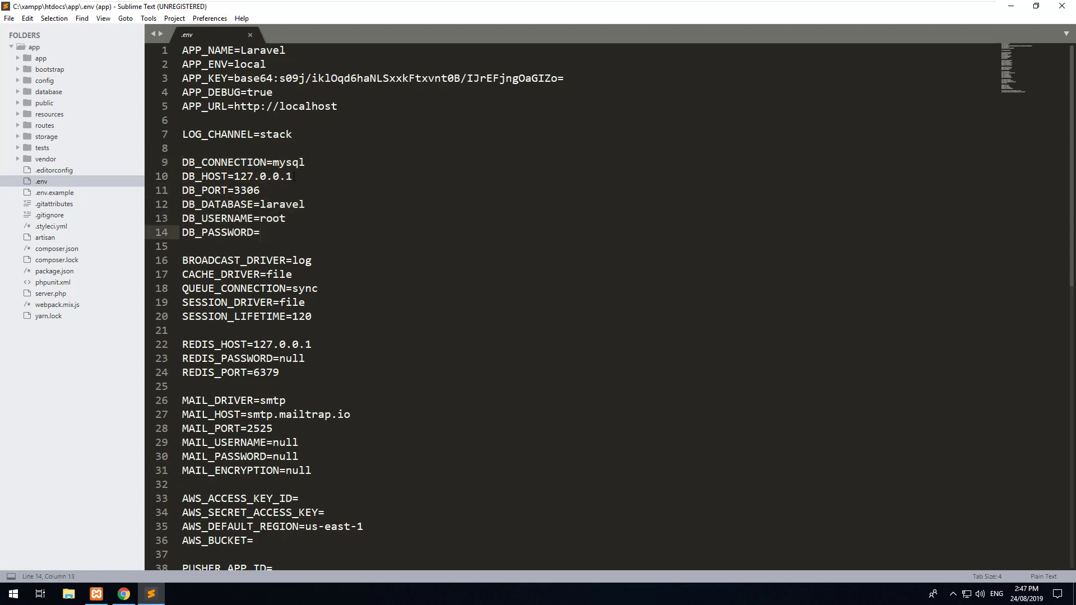
left_click_drag(292, 177, 235, 177)
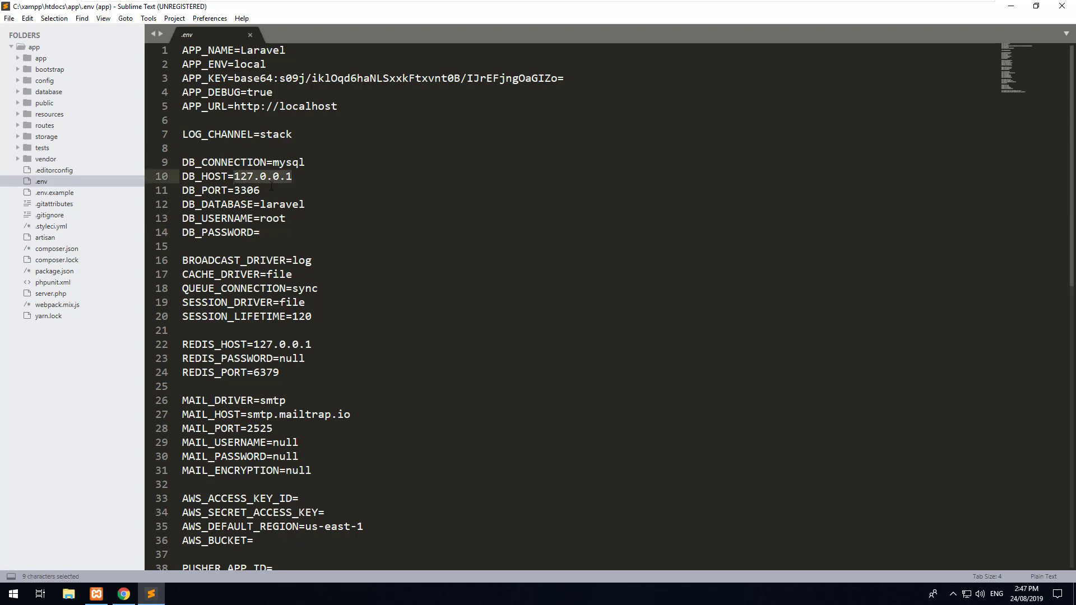
left_click_drag(261, 190, 235, 190)
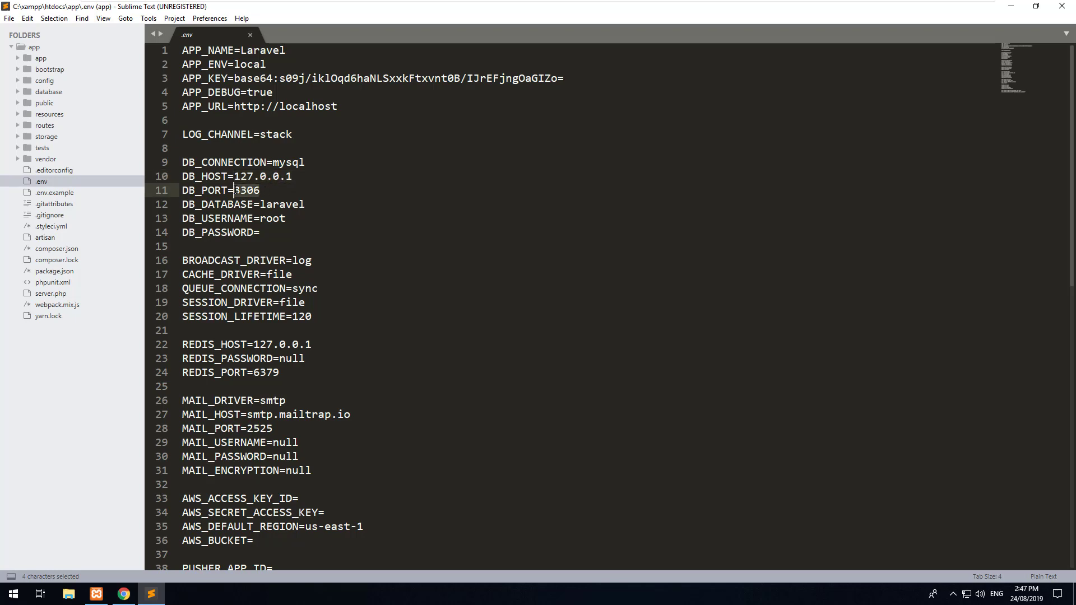
left_click_drag(304, 204, 266, 204)
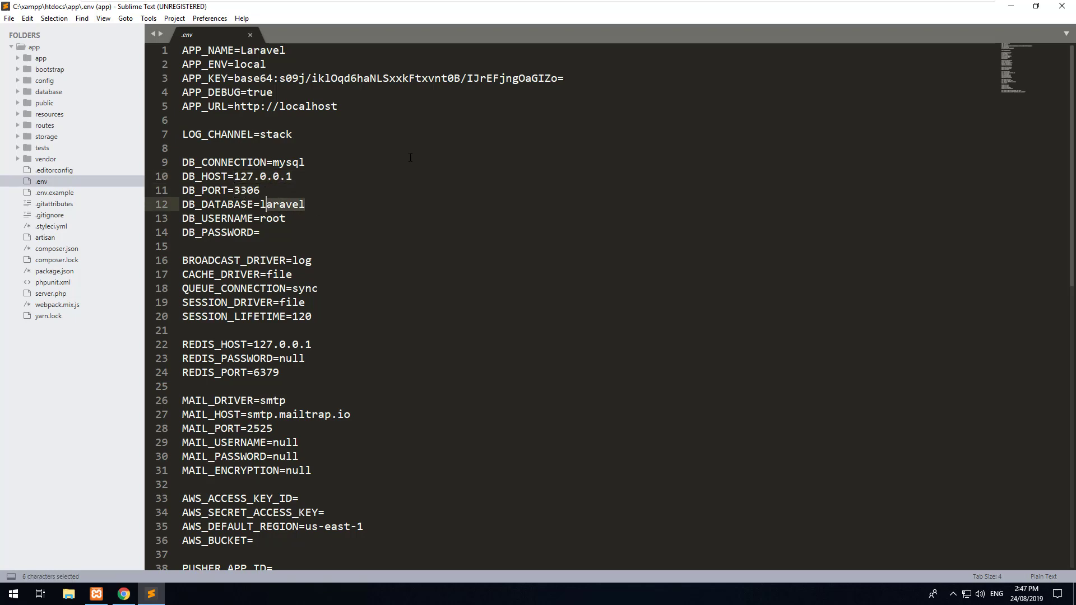
type("app")
key("Up")
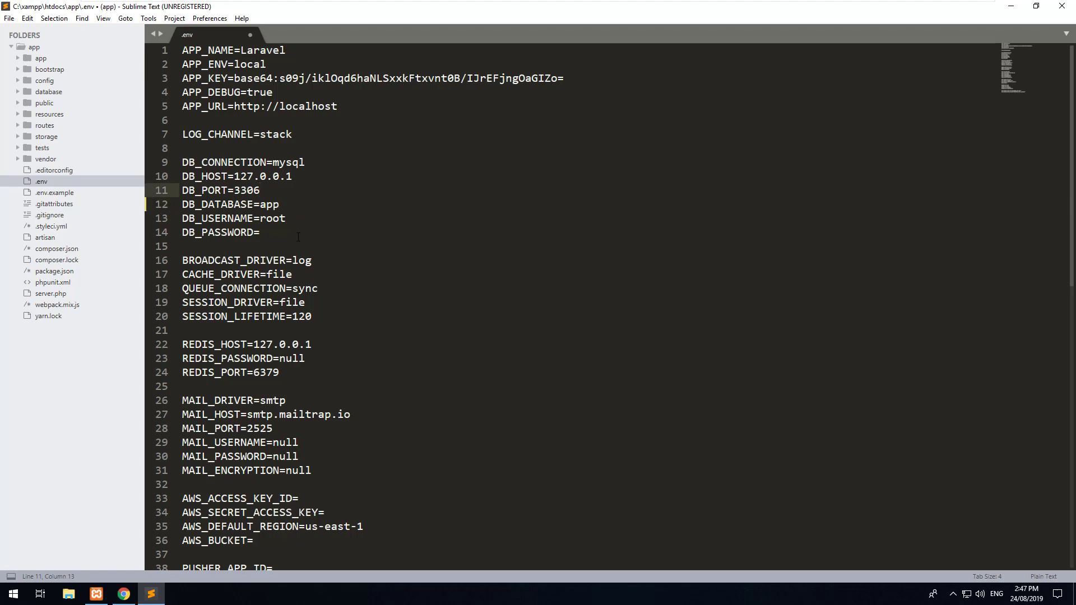
double_click(274, 219)
left_click(292, 245)
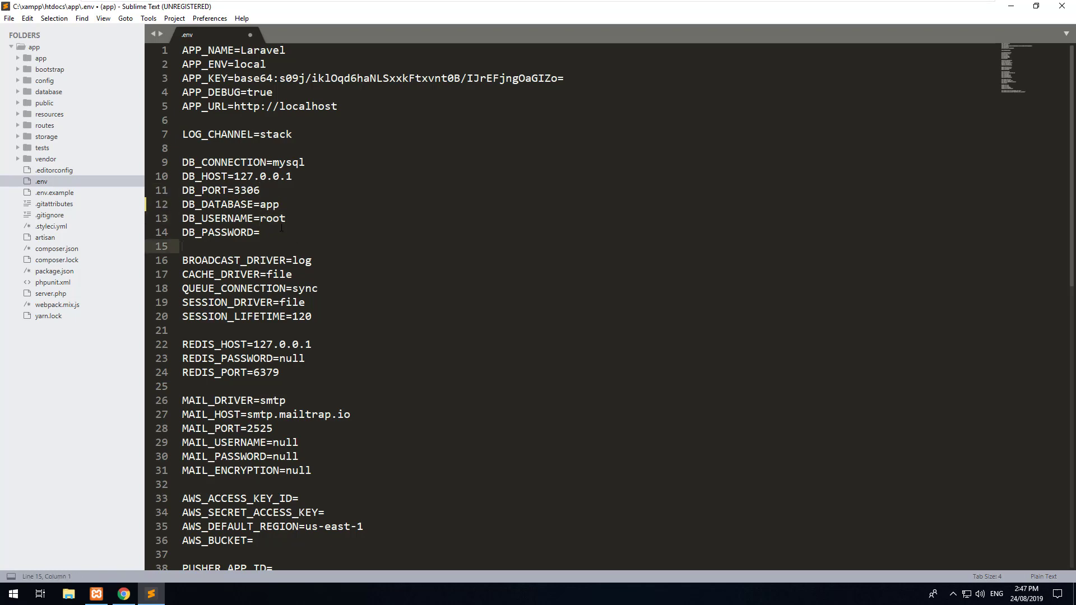
left_click(263, 232)
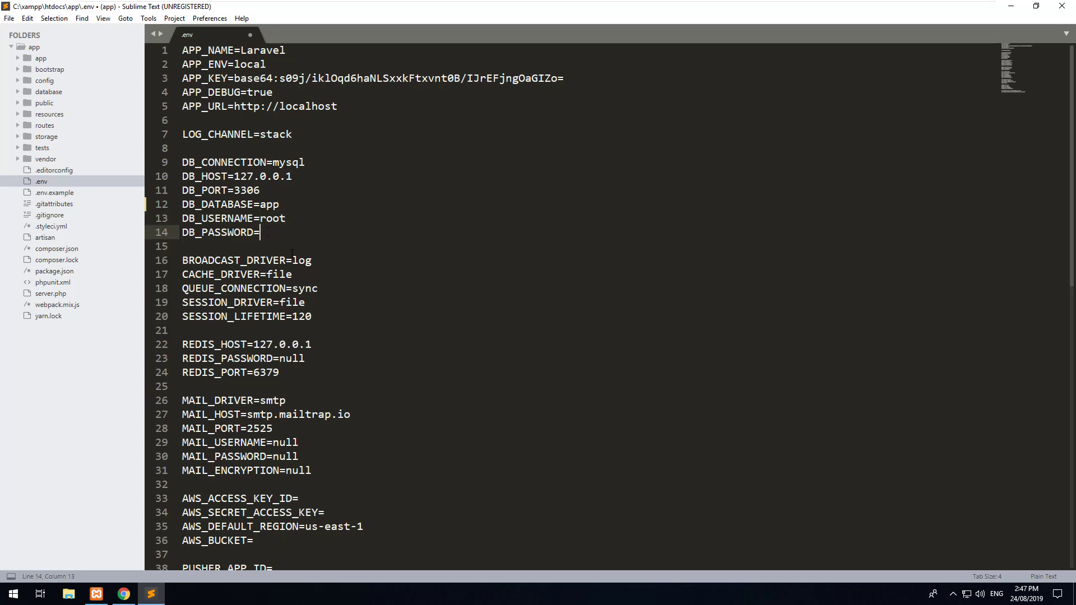
left_click(9, 18)
Step: Save .env, then stop and start Apache and MySQL in the XAMPP Control Panel
left_click(25, 106)
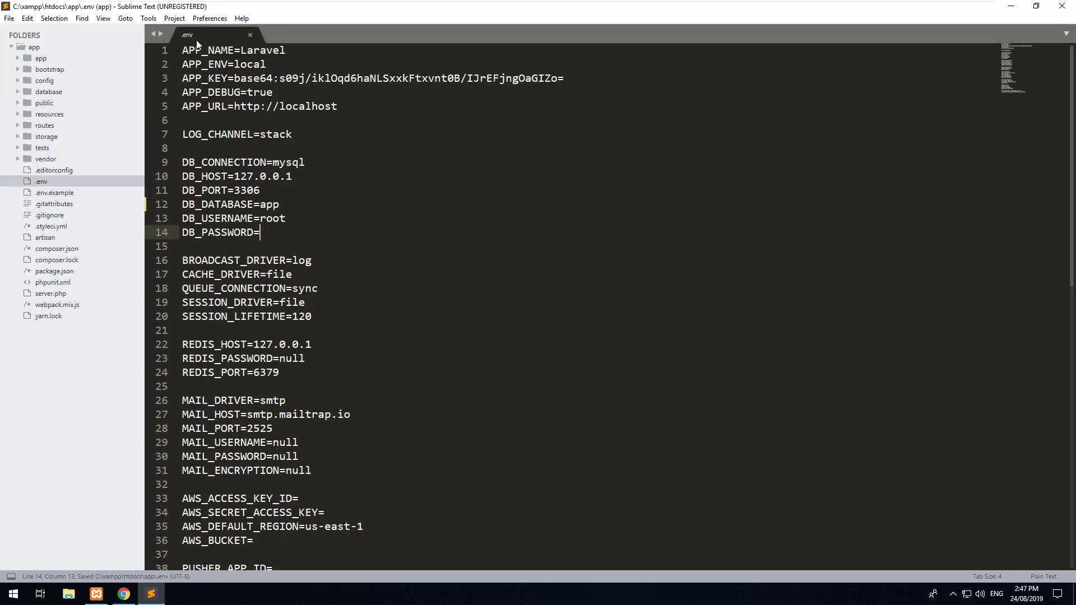
left_click(96, 595)
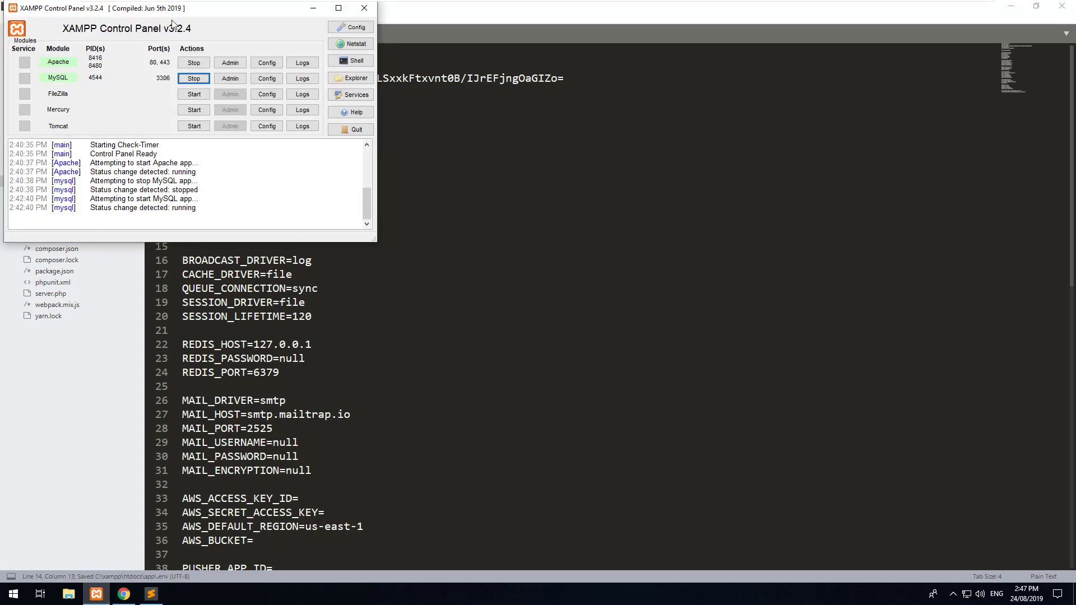
left_click(194, 64)
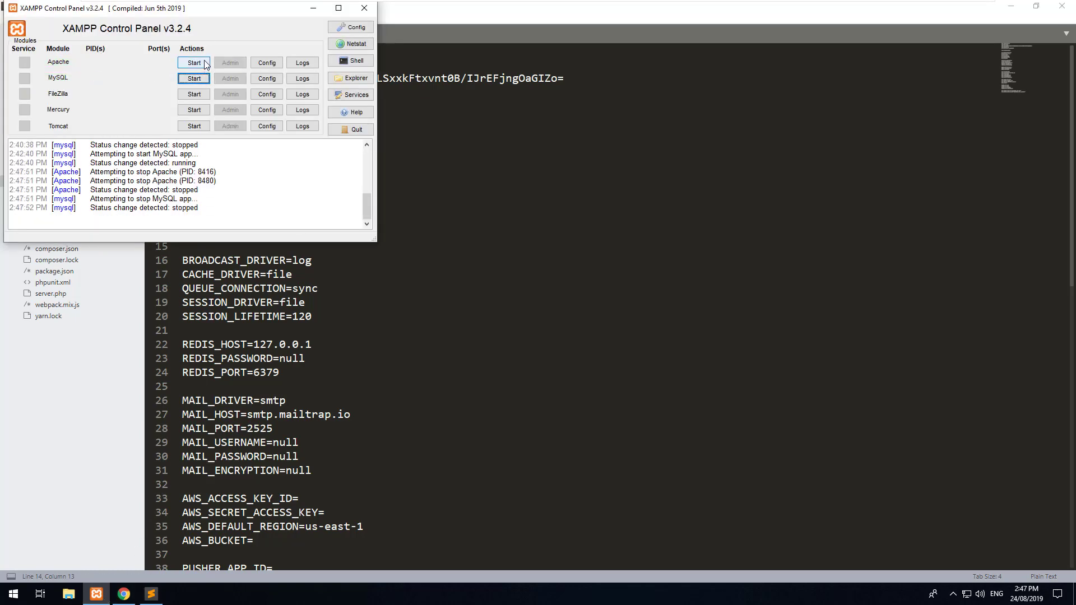
left_click(194, 64)
left_click(194, 78)
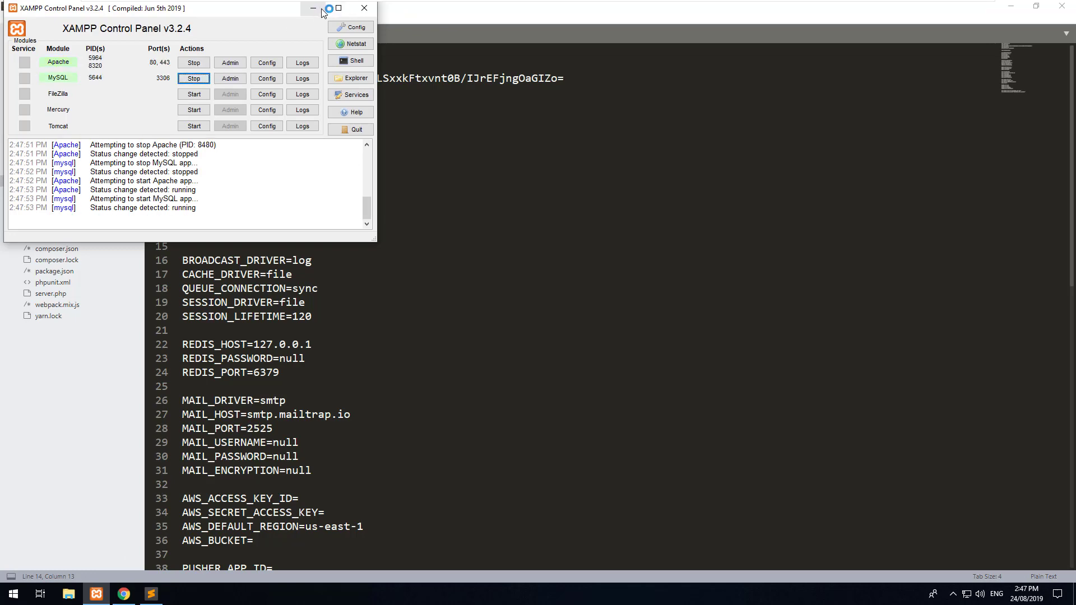
left_click(313, 8)
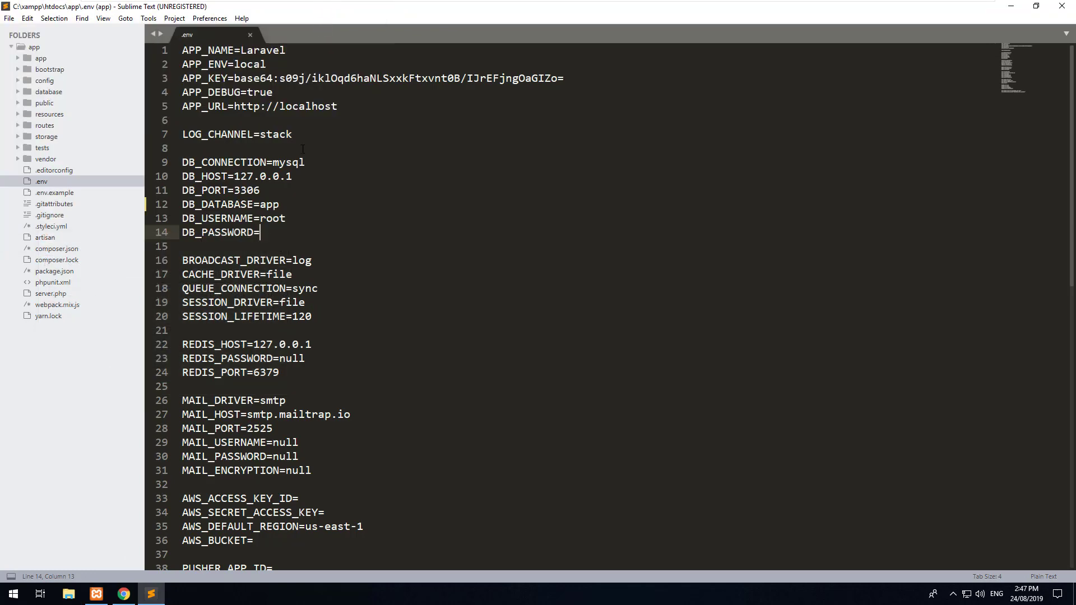
left_click(96, 595)
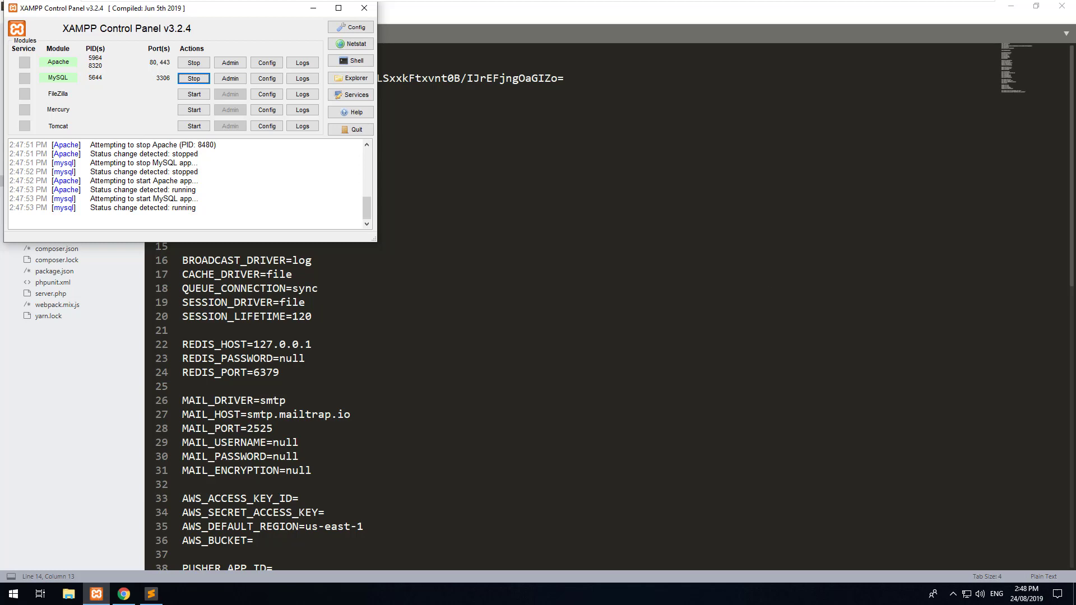
Step: Set APP_NAME in .env to "My Test App"
left_click(314, 8)
left_click_drag(286, 49, 242, 50)
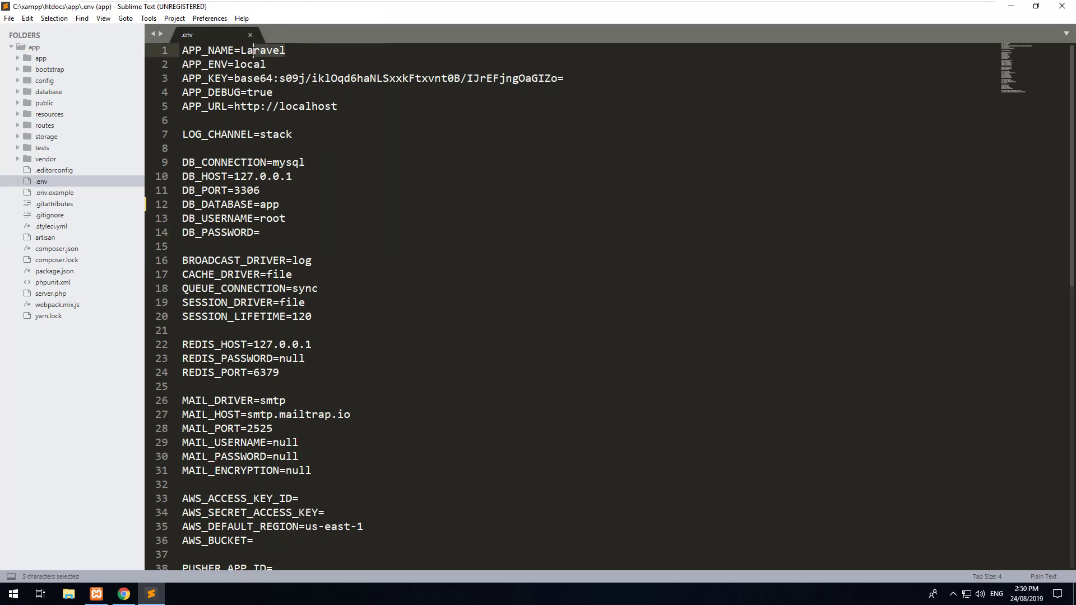
left_click_drag(338, 107, 234, 107)
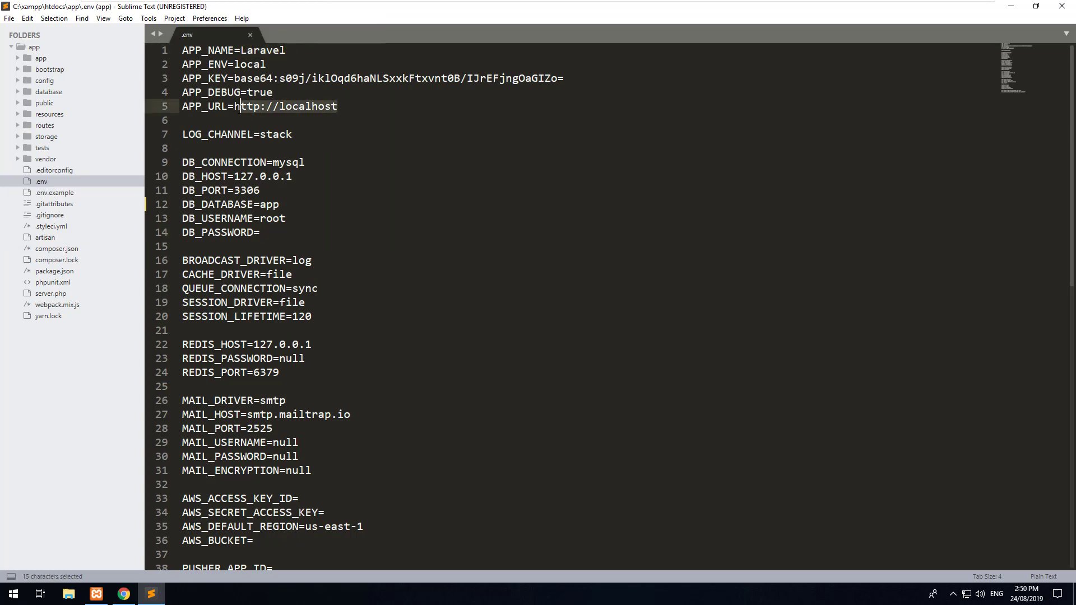
left_click_drag(286, 50, 241, 49)
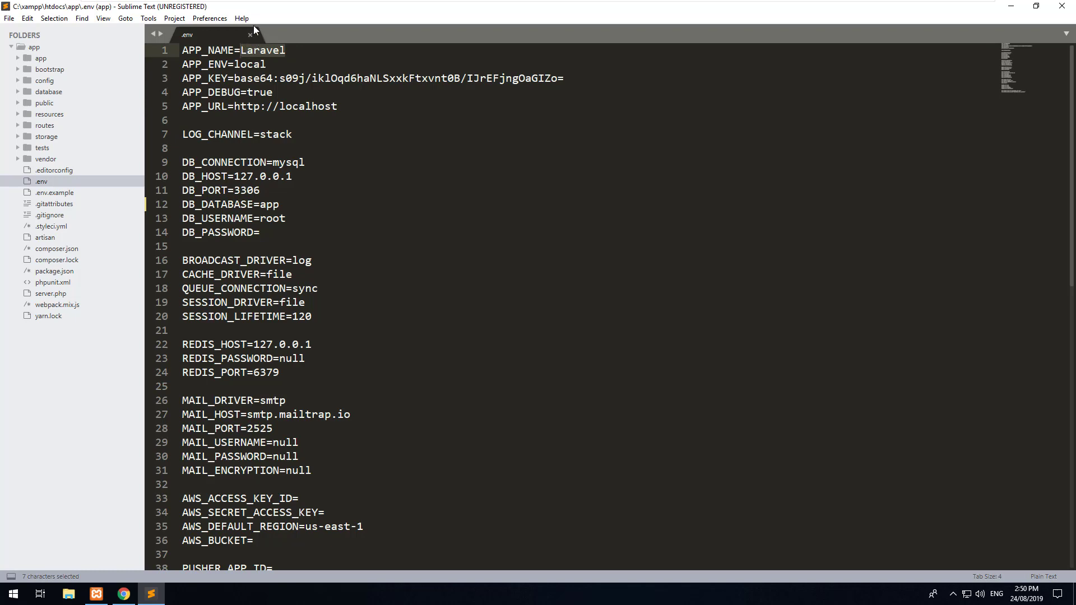
type("'")
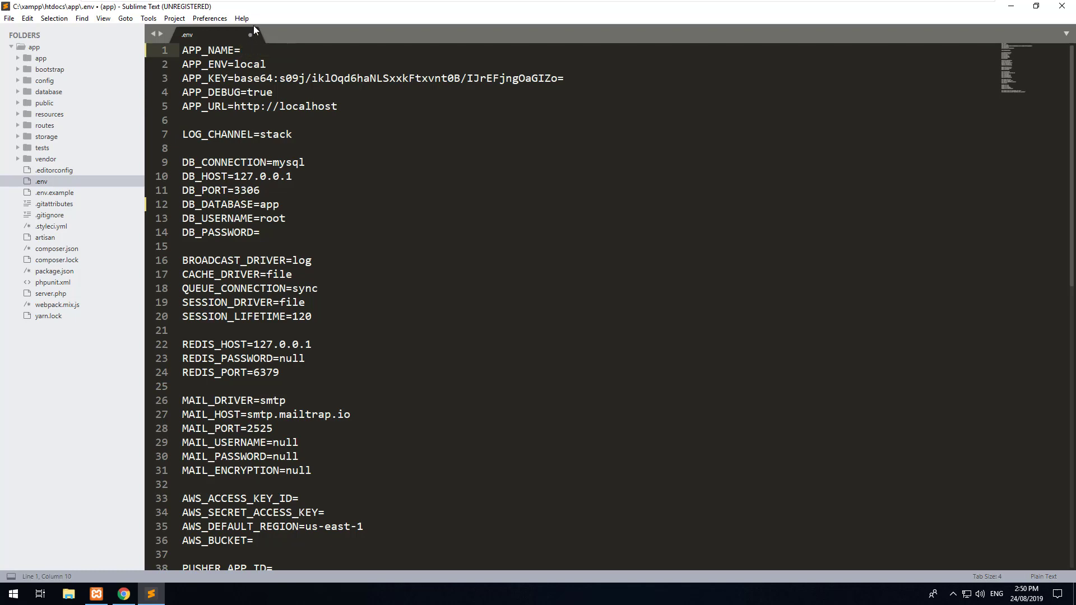
type(" Test App")
mouse_move(337, 106)
left_mouse_down()
mouse_move(262, 106)
mouse_move(280, 106)
left_mouse_up()
type("laravel.develp")
type("pment")
double_click(227, 105)
left_click(308, 106)
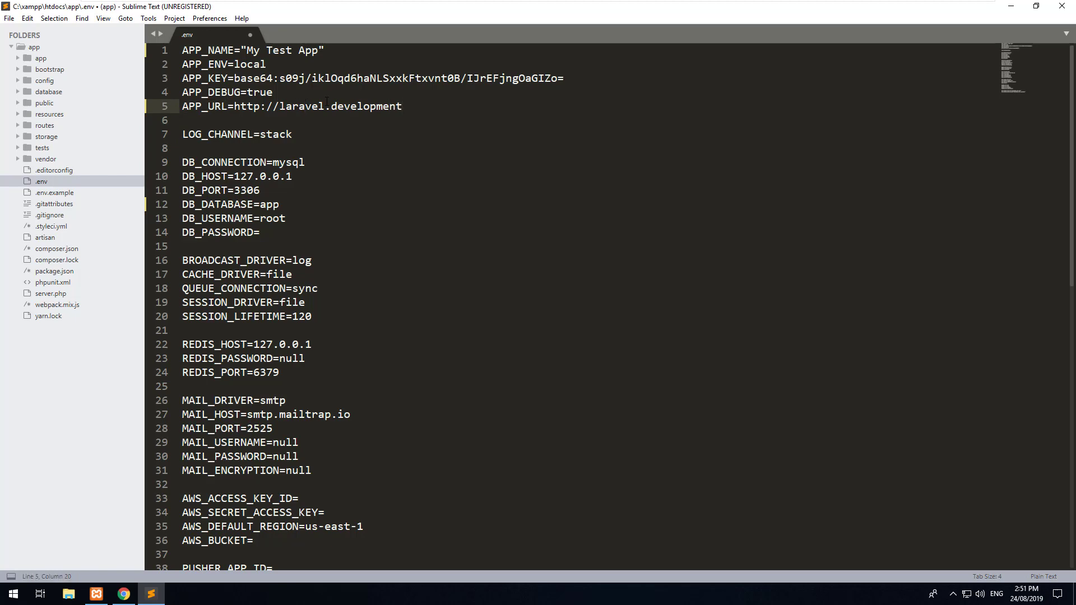
left_click_drag(403, 106, 234, 107)
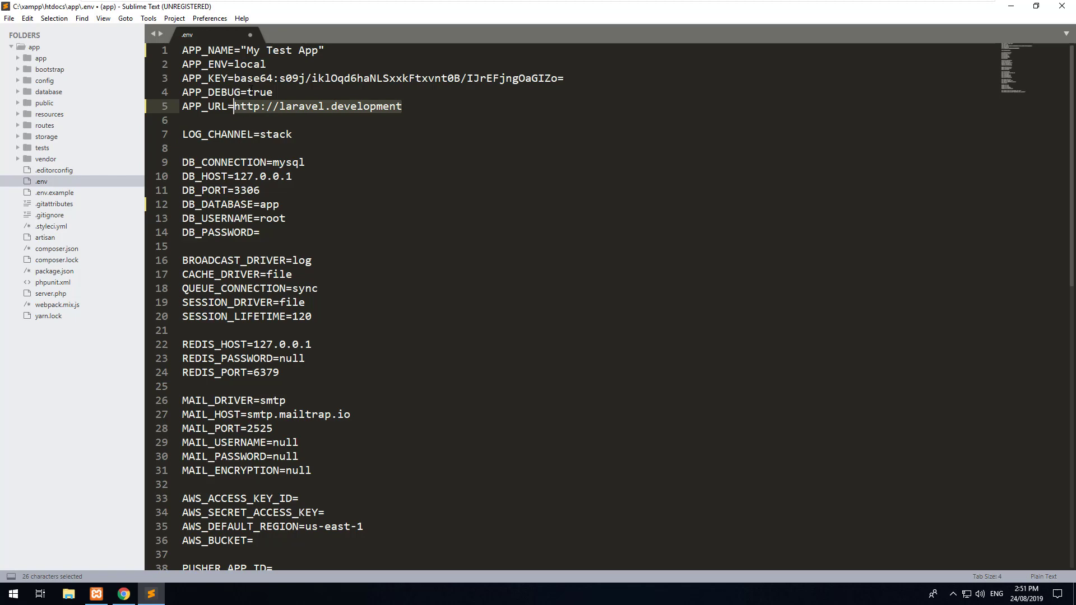
left_click(247, 92)
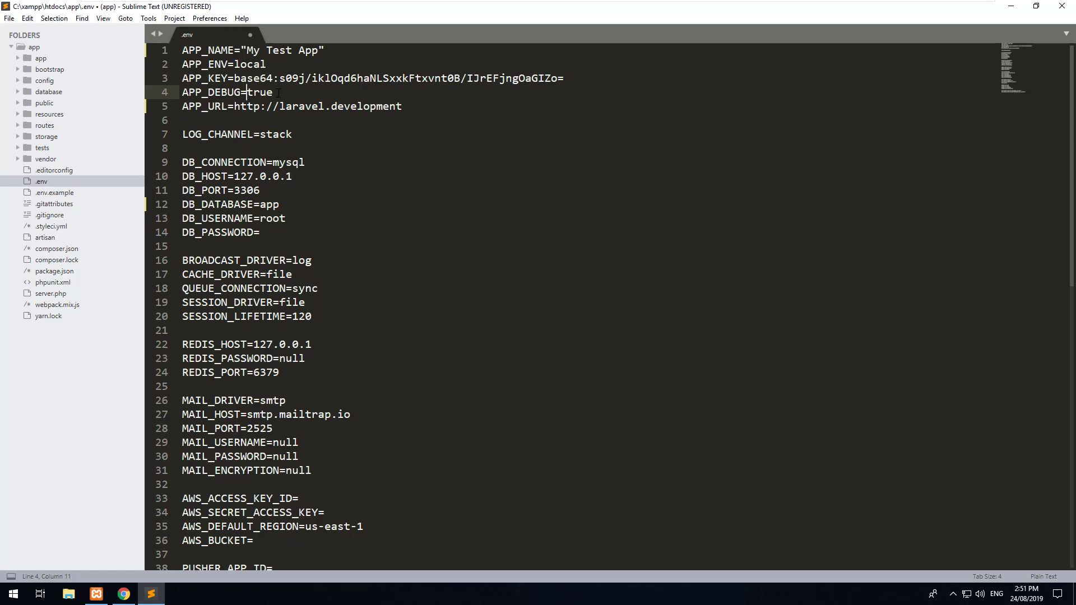
left_click_drag(273, 92, 248, 92)
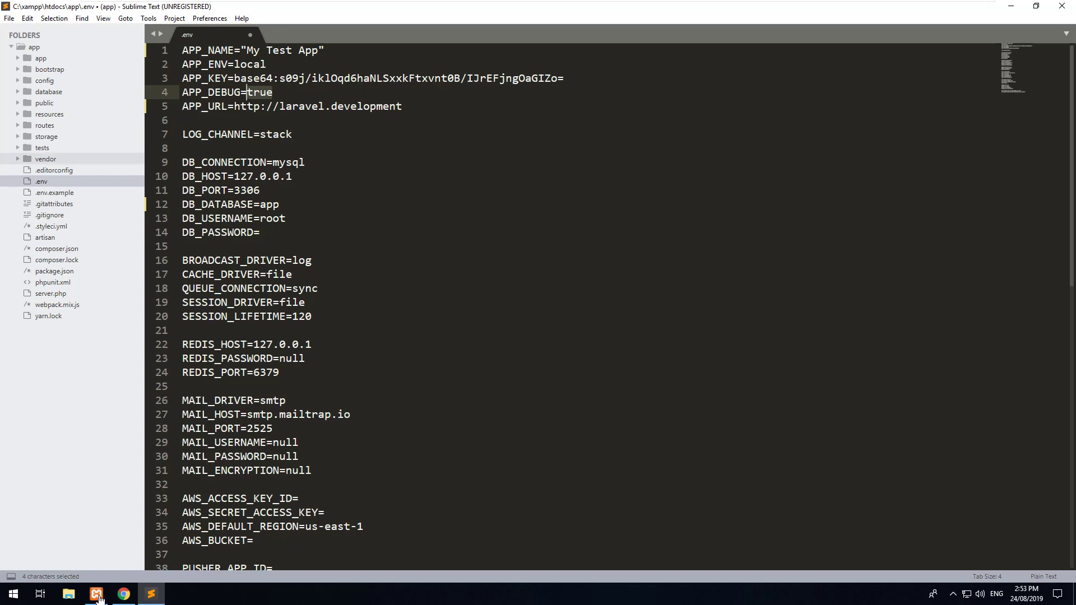
Step: Stop and start Apache in XAMPP, then put the control panel away
left_click(99, 595)
left_click(194, 63)
left_click(194, 62)
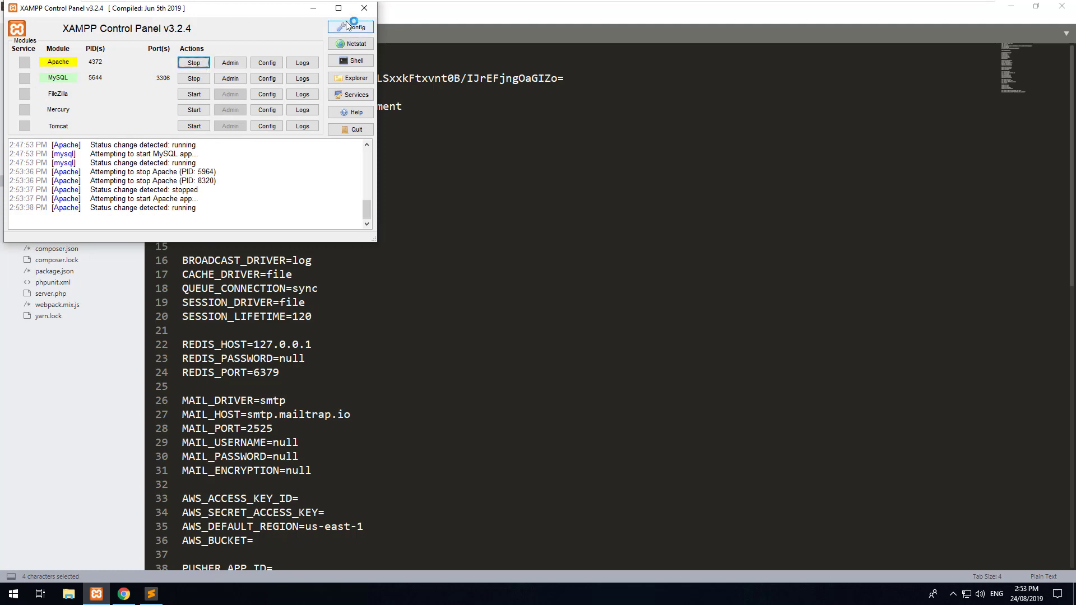
left_click(313, 8)
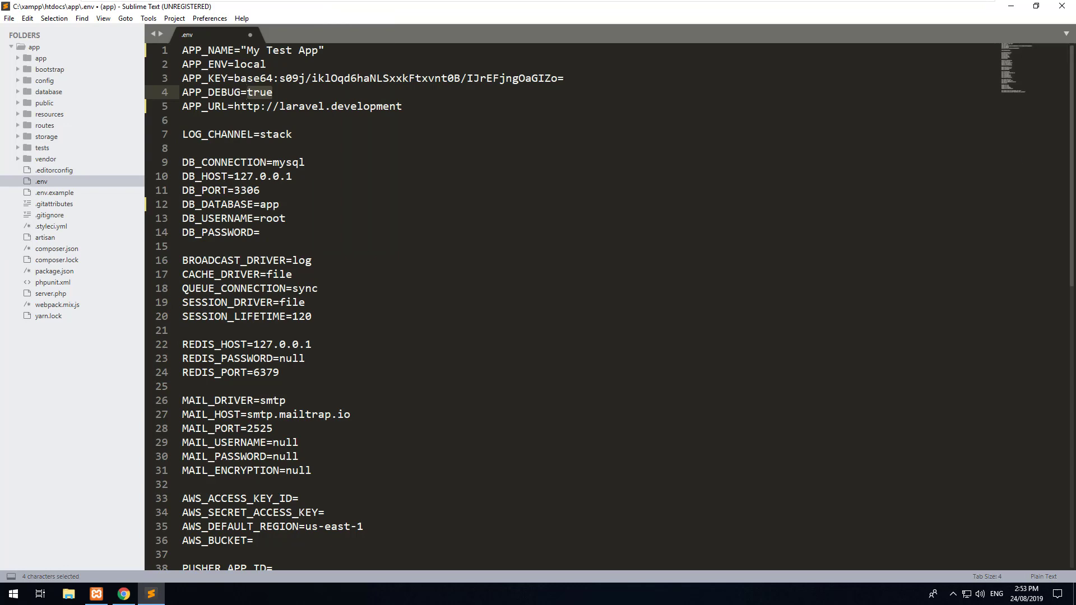
key("ctrl+z")
key("ctrl+z")
key("ctrl+z")
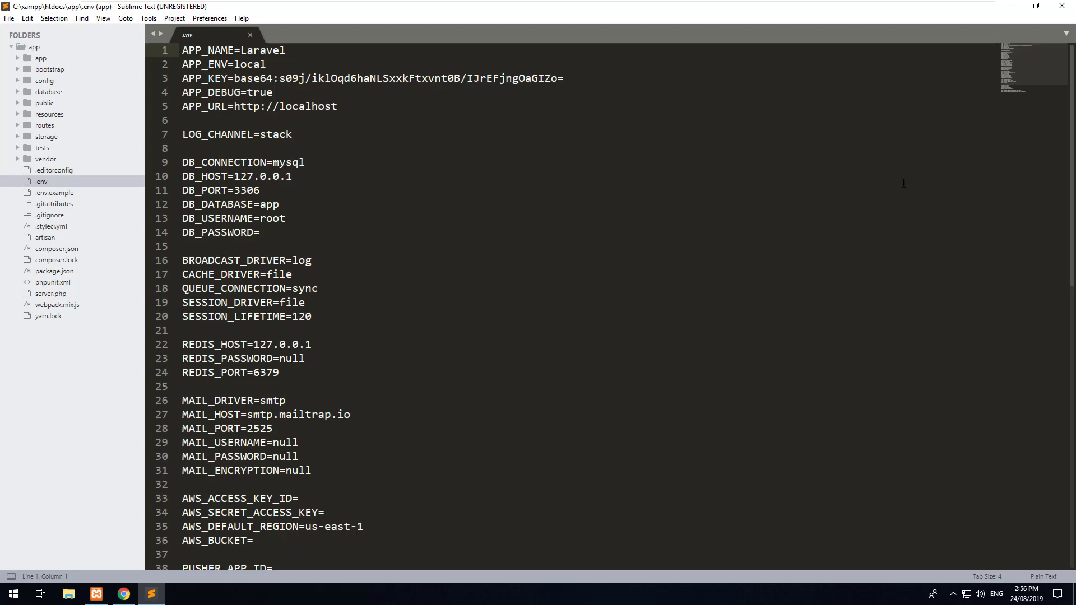
Step: Locate AppServiceProvider.php via Goto Anything and bring it up beside .env
left_click(537, 190)
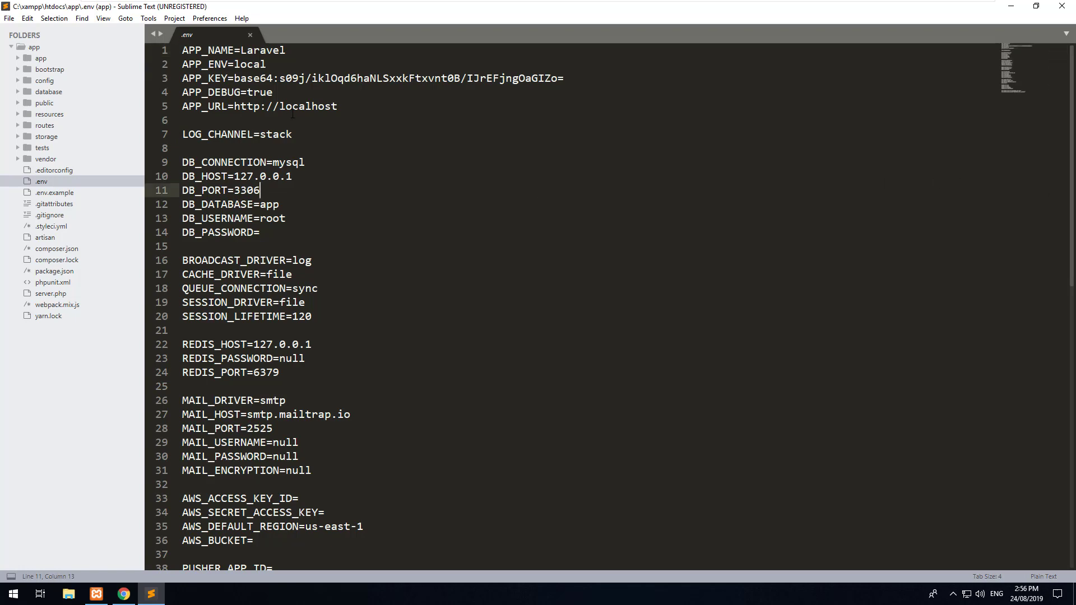
key("ctrl+p")
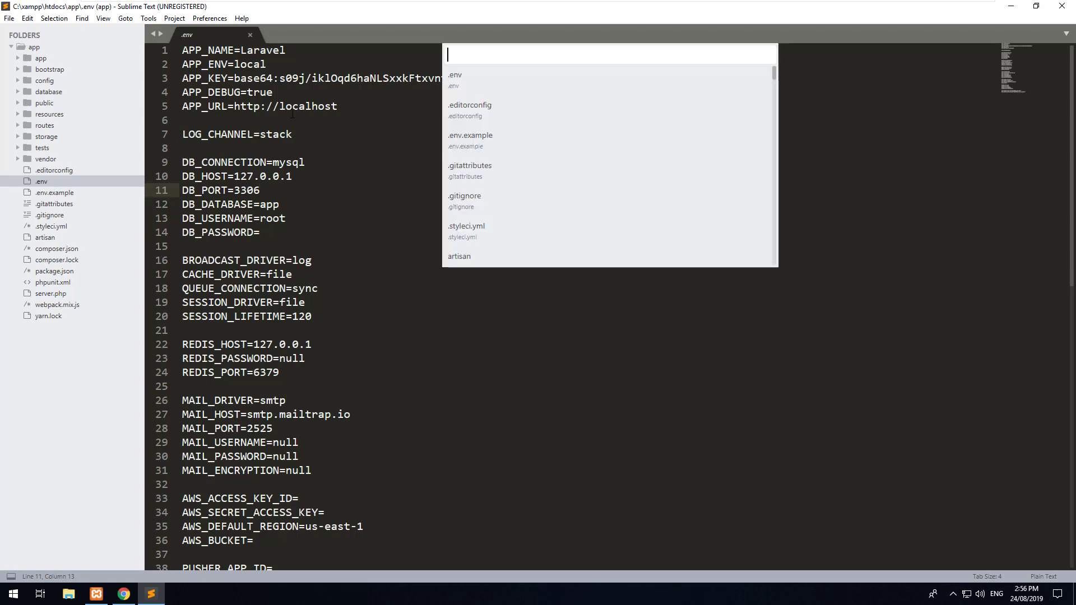
type("AppServ")
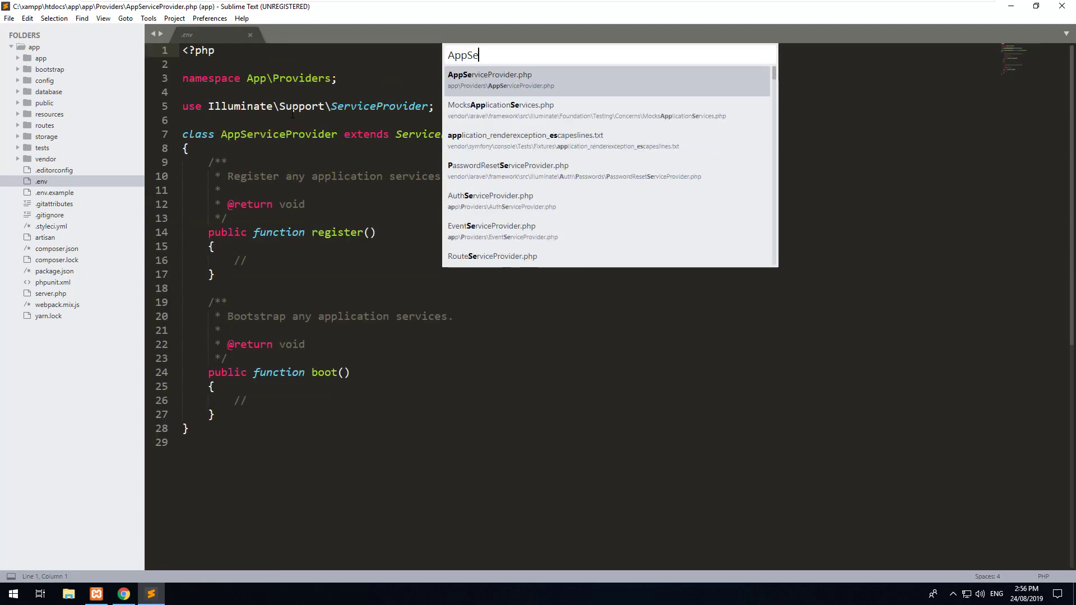
left_click(518, 81)
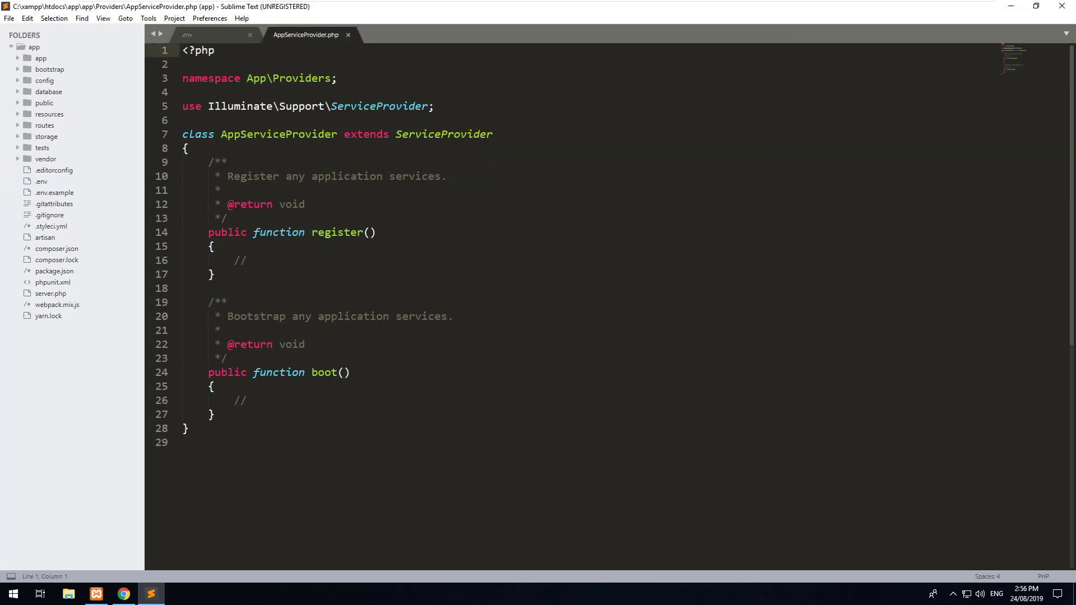
Step: Import the Schema facade and replace the boot() comment with Schema::defaultStringLength(191), then save
left_click(479, 106)
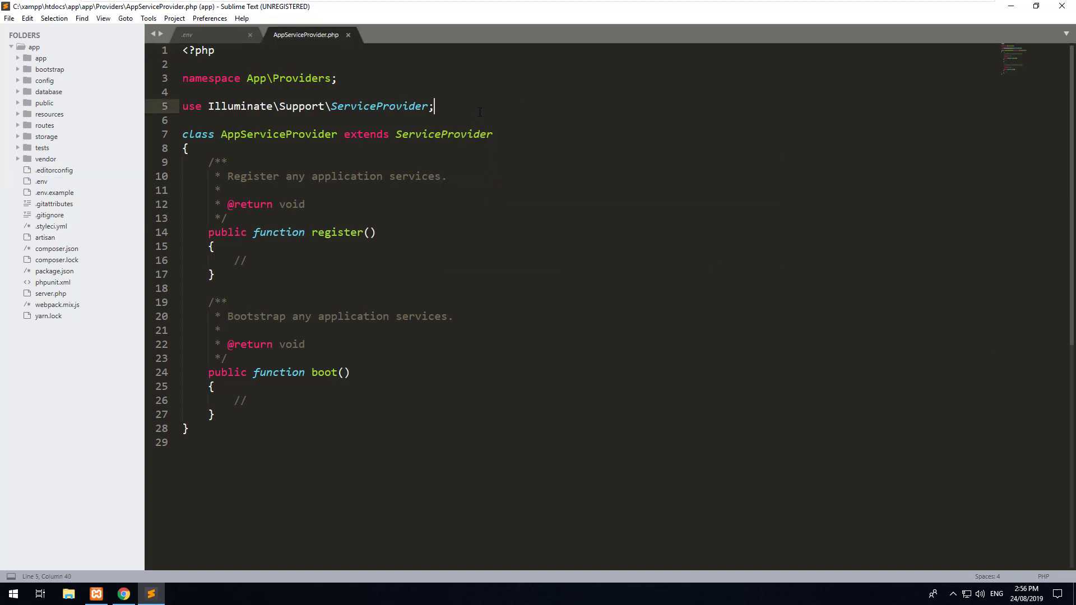
key("Return")
type("use Illumina")
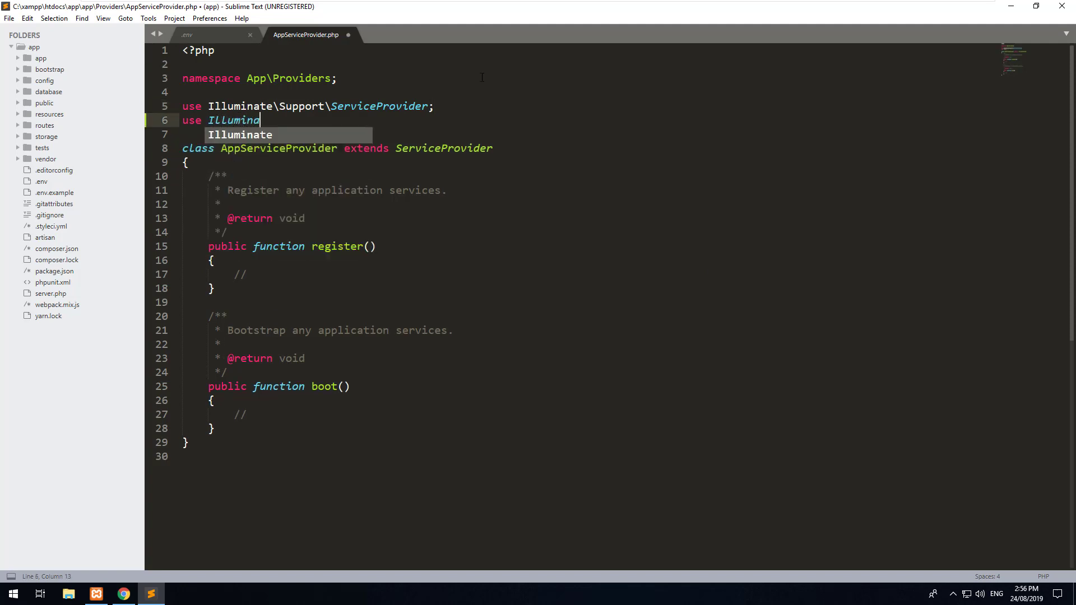
type("te\\Support\\Facades\\Schema;")
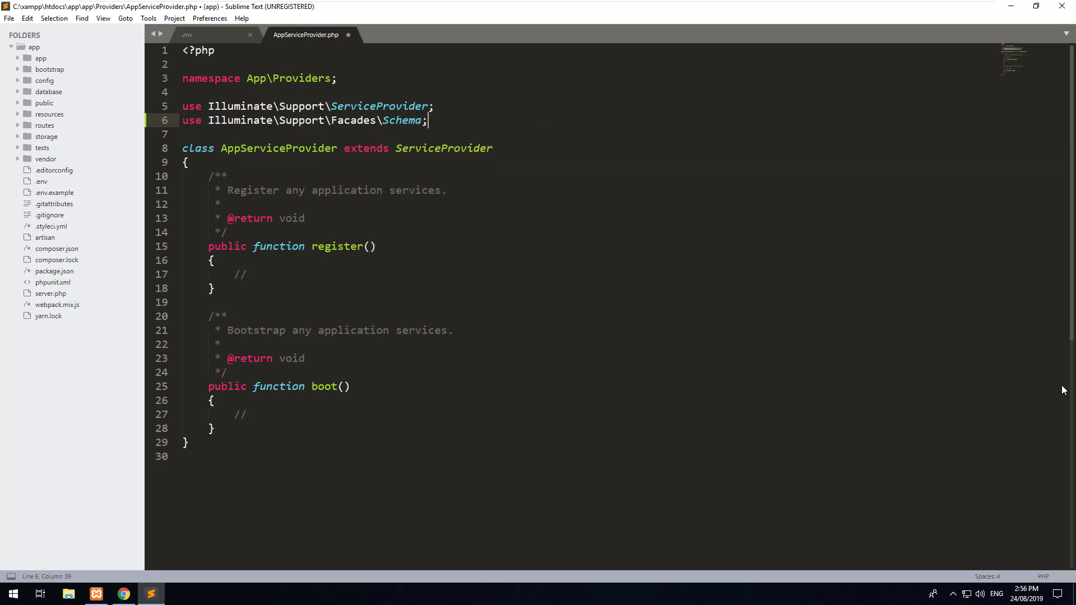
left_click(287, 414)
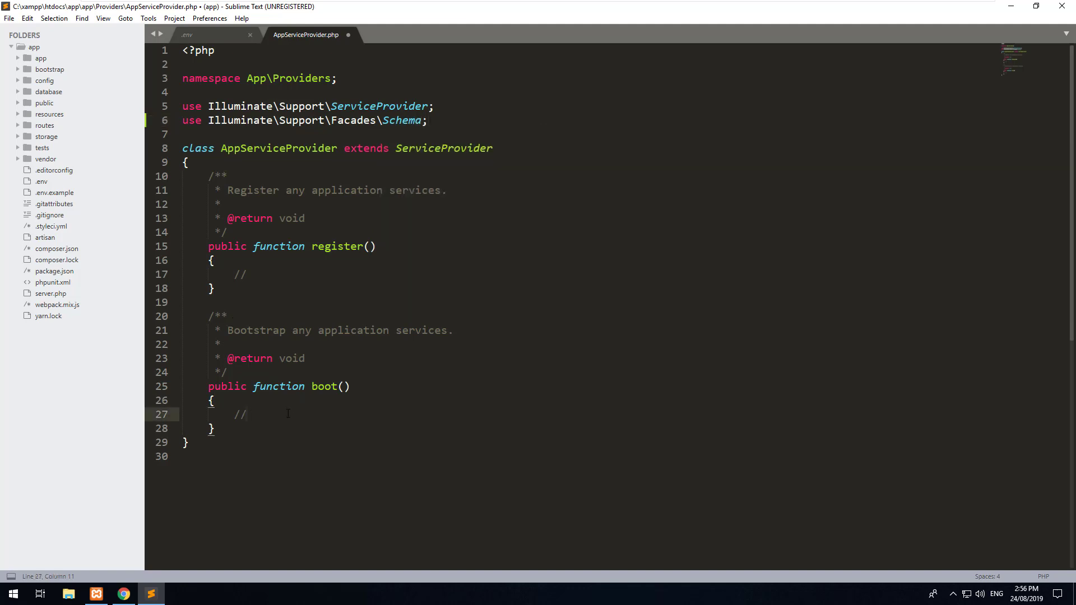
key("BackSpace")
key("BackSpace")
type("Schema:defaultStringLength()191);")
key("ctrl+s")
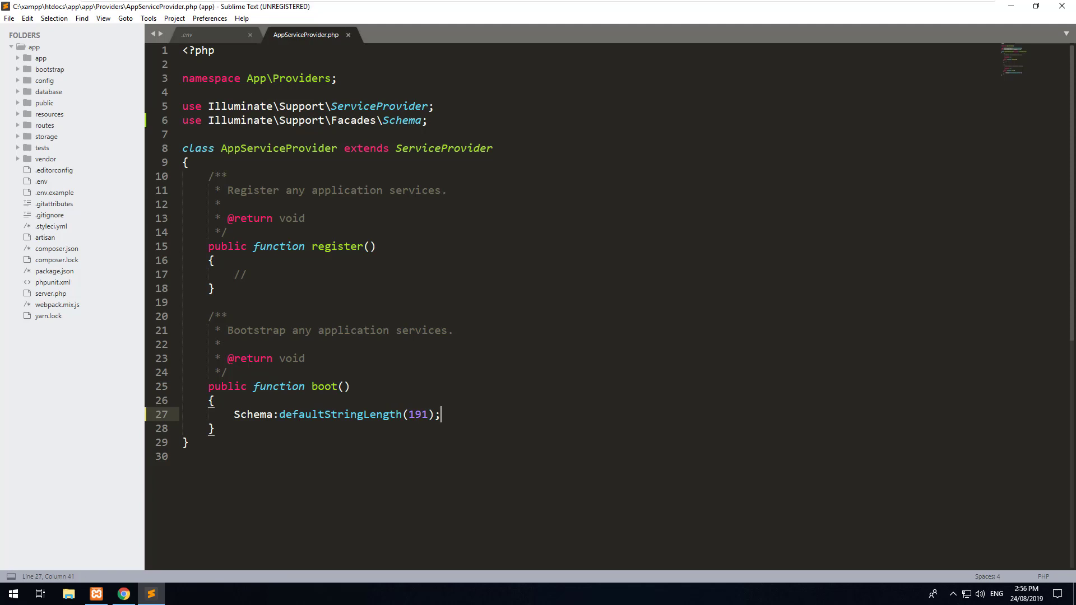
scroll(455, 250, "down", 1)
scroll(343, 291, "up", 1)
scroll(293, 404, "down", 2)
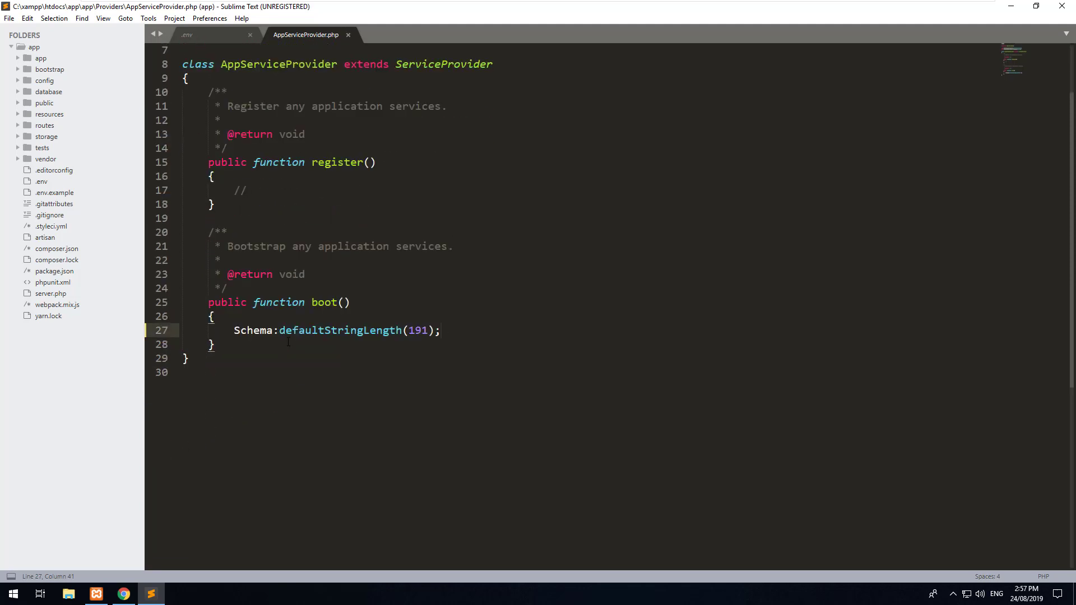
Step: Correct Schema: to Schema:: in the boot() call and save the file again
left_click(279, 331)
type(":")
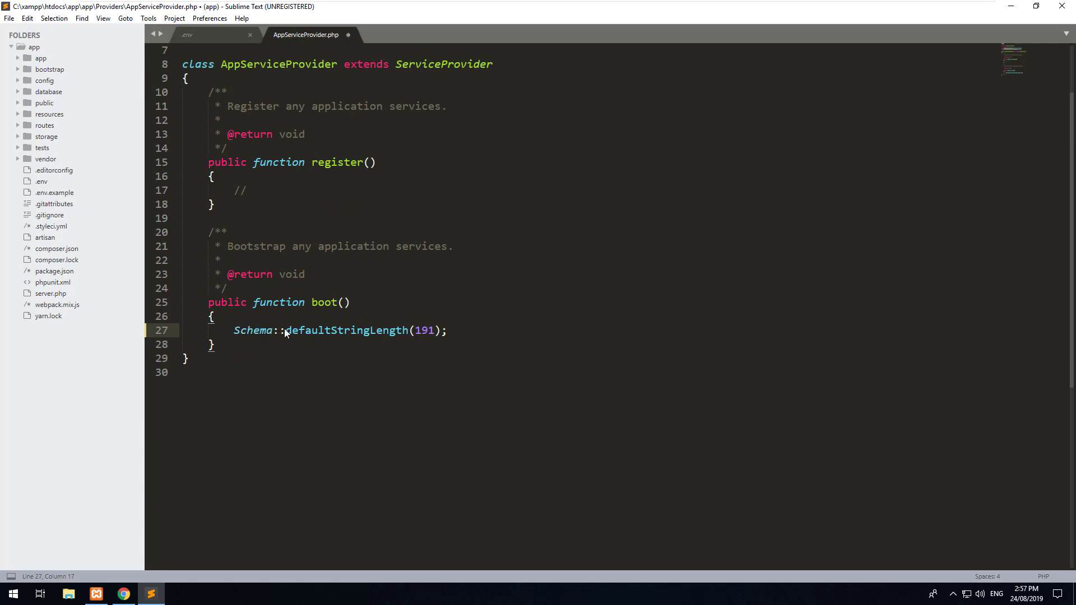
double_click(281, 331)
left_click(789, 289)
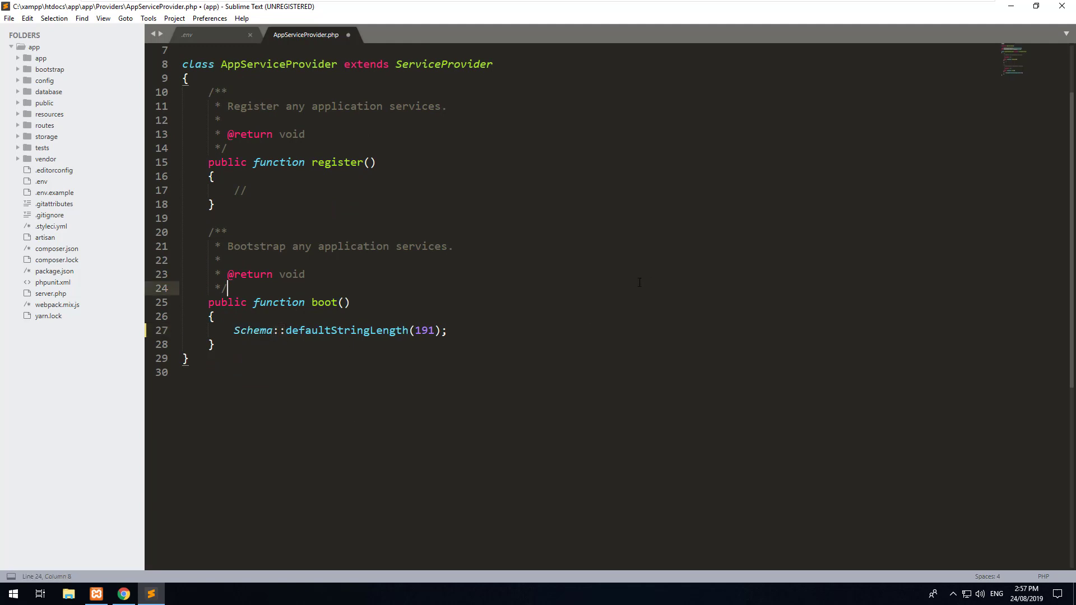
key("ctrl+s")
scroll(538, 302, "up", 2)
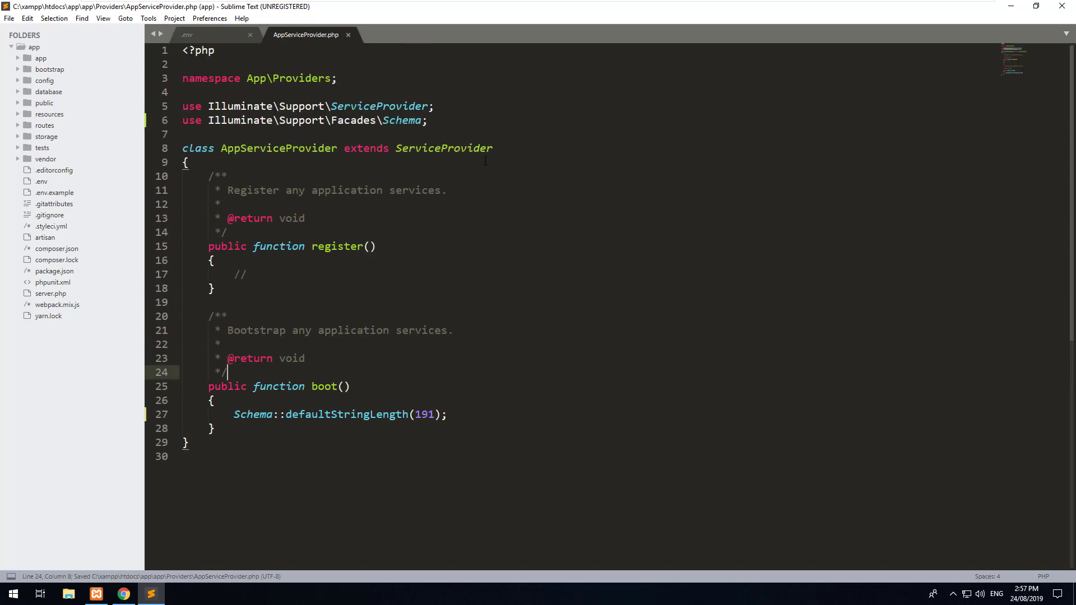